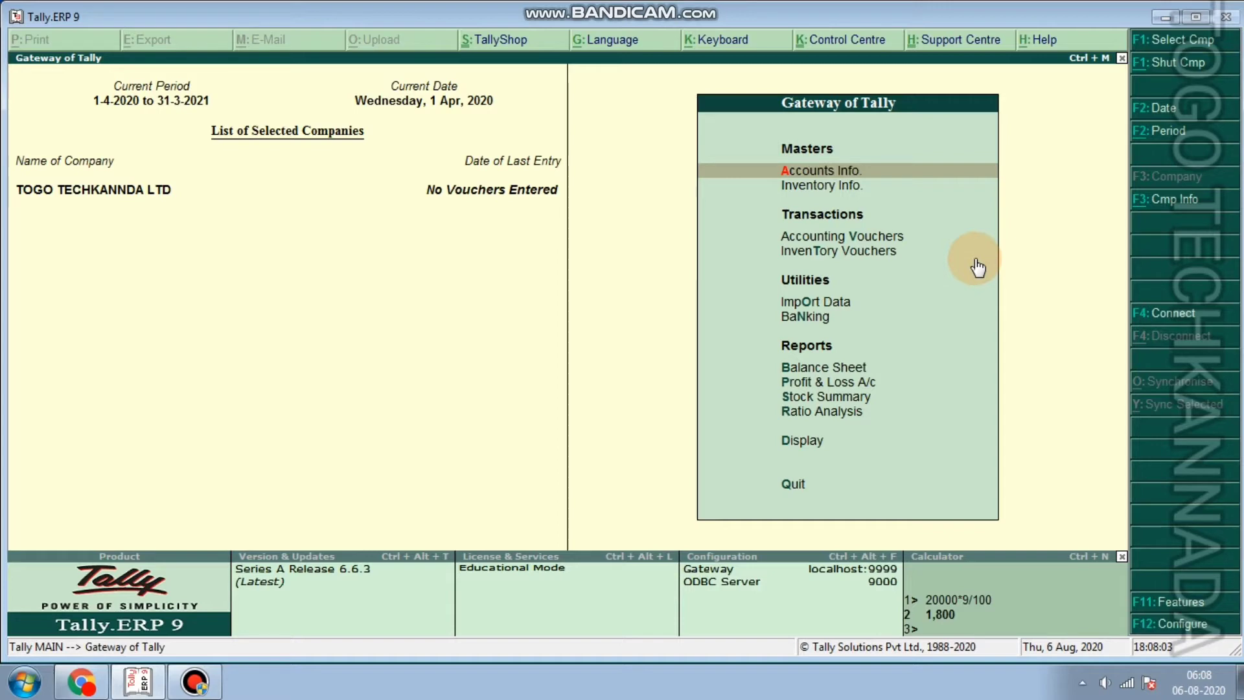
# Go to Inventory Info > Stock Items > Alter to list LG TV, Oil, Rice and Samsung TV
pyautogui.press('Return')
pyautogui.press('Down')
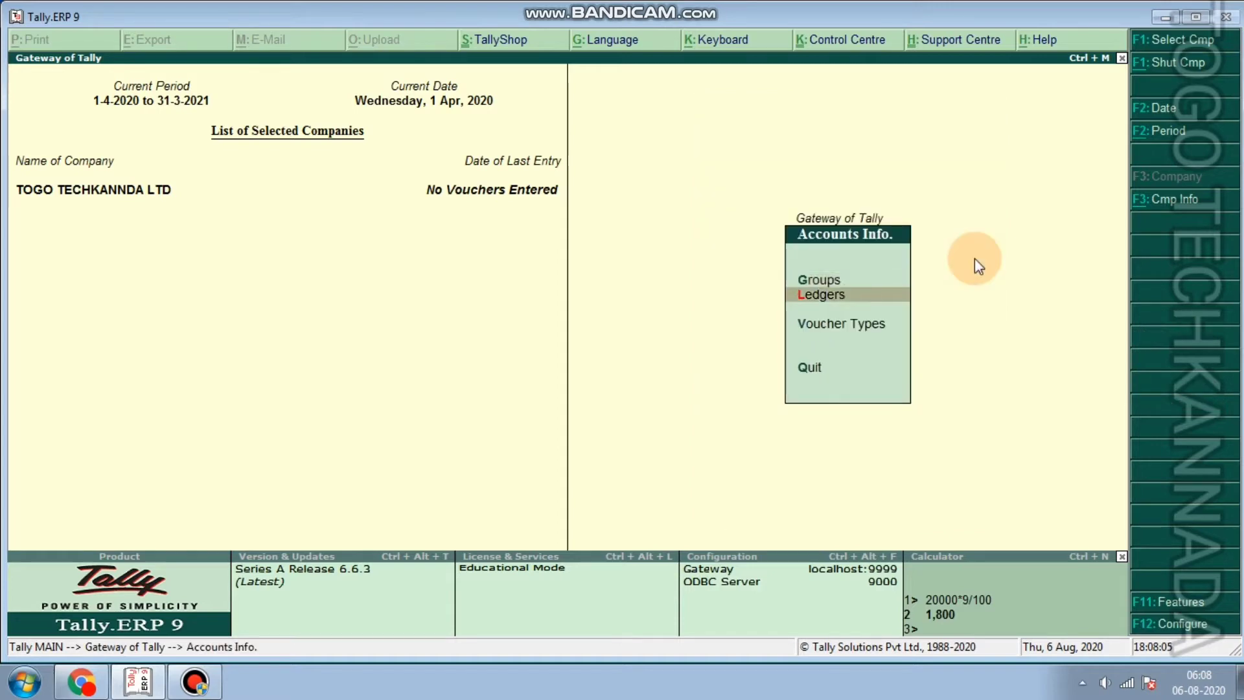
pyautogui.press('Escape')
pyautogui.press('Down')
pyautogui.press('Return')
pyautogui.press('Down')
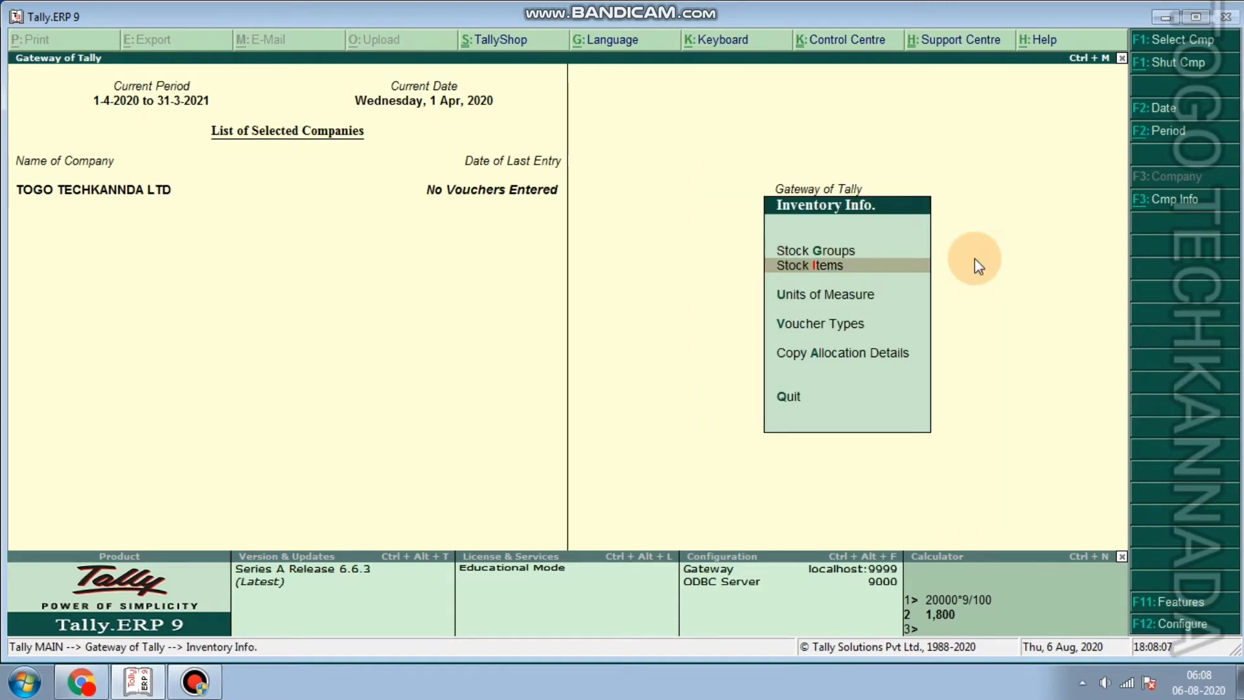
pyautogui.press('Return')
pyautogui.press('Down')
pyautogui.press('Down')
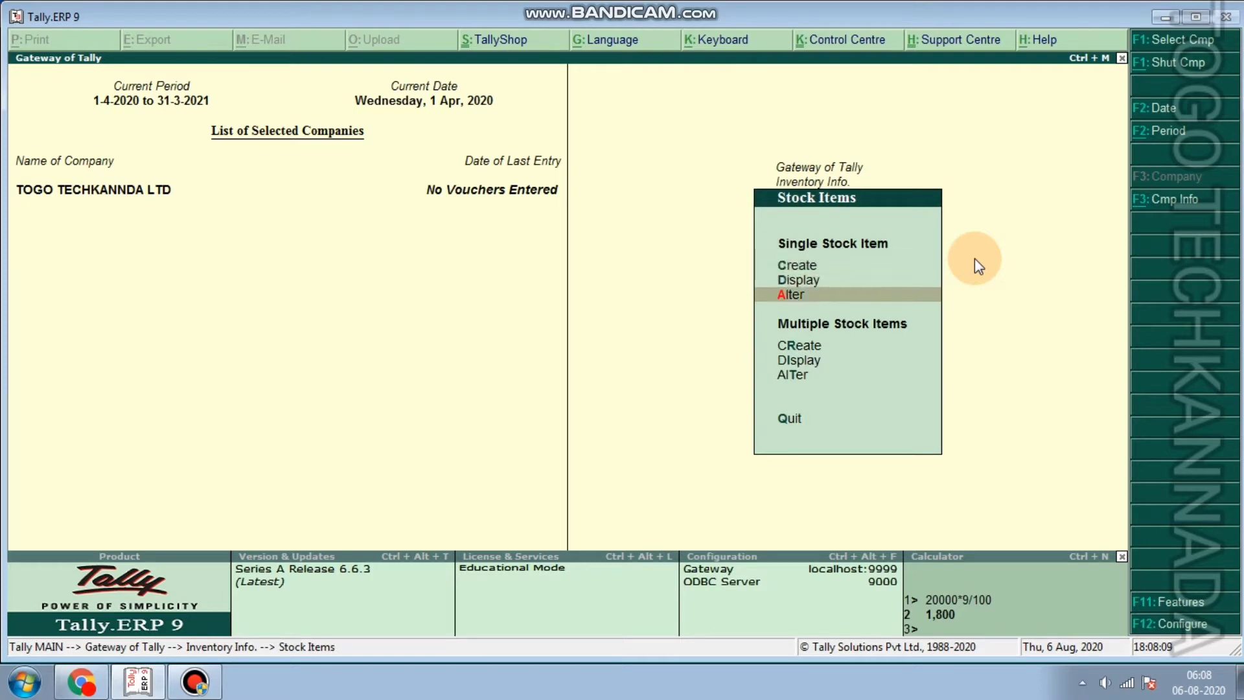
pyautogui.press('Up')
pyautogui.press('Up')
pyautogui.press('Down')
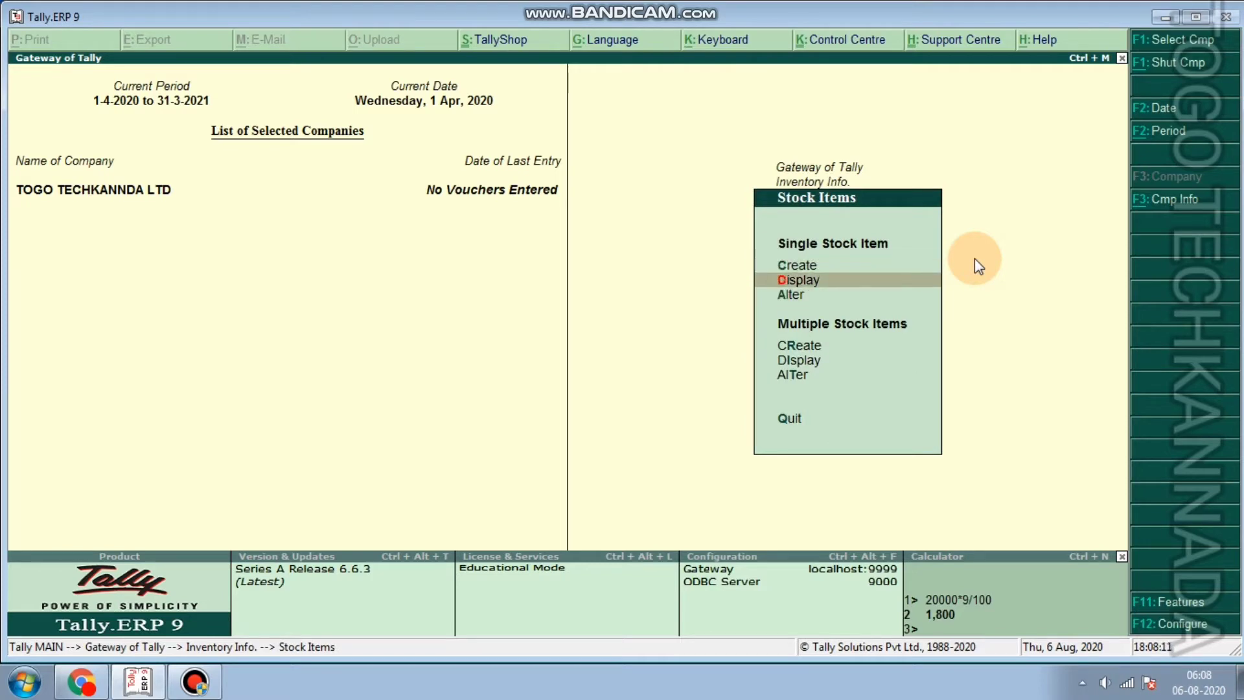
pyautogui.press('Down')
pyautogui.press('Return')
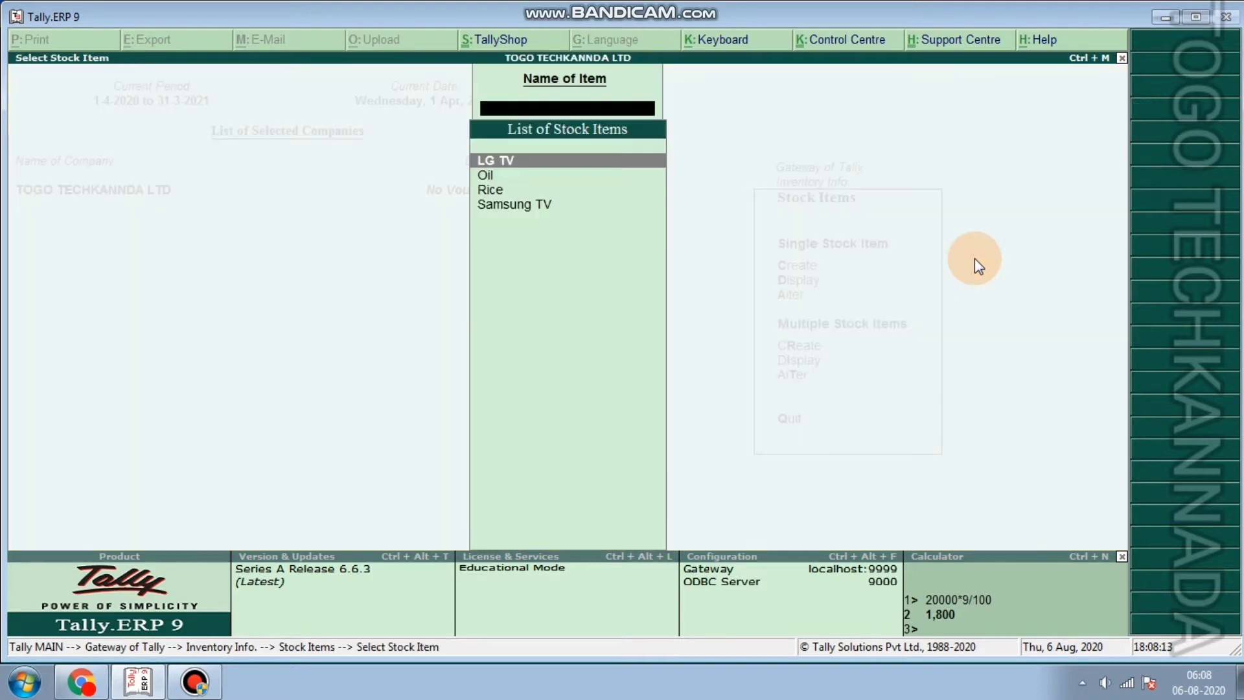
# Choose Samsung TV from the stock item list for alteration
pyautogui.press('Down')
pyautogui.press('Down')
pyautogui.press('Down')
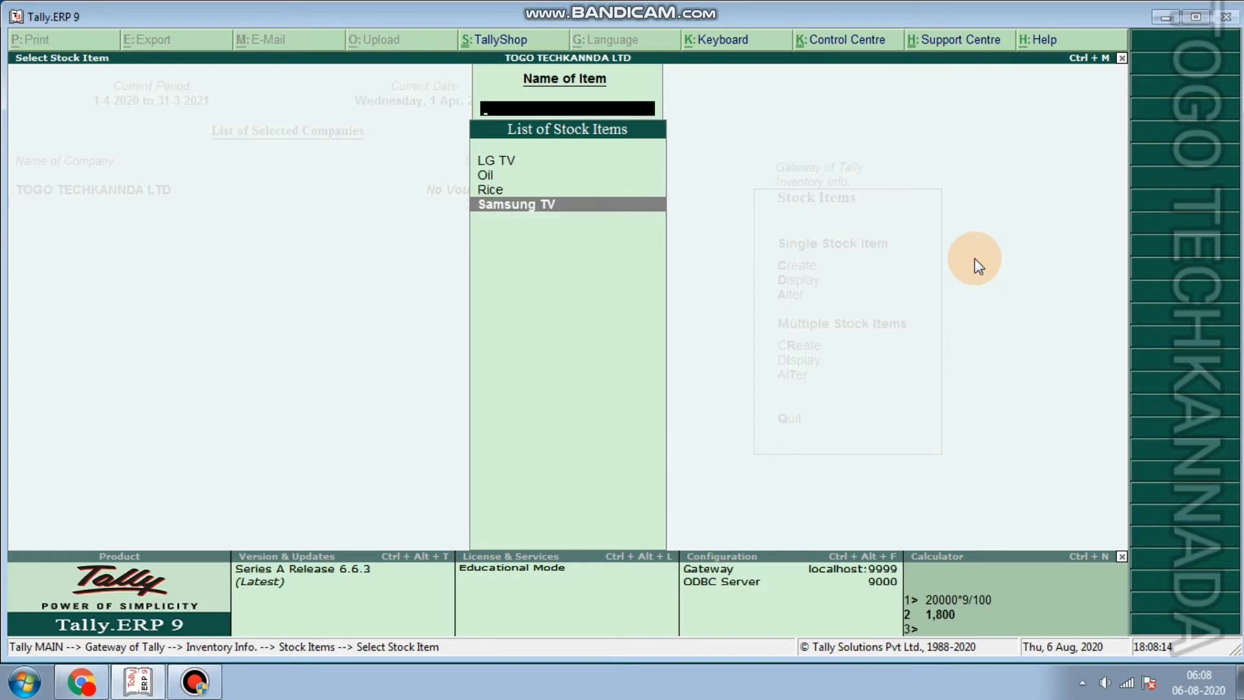
pyautogui.press('Return')
pyautogui.press('Return')
pyautogui.press('Return')
pyautogui.press('Return')
pyautogui.press('Return')
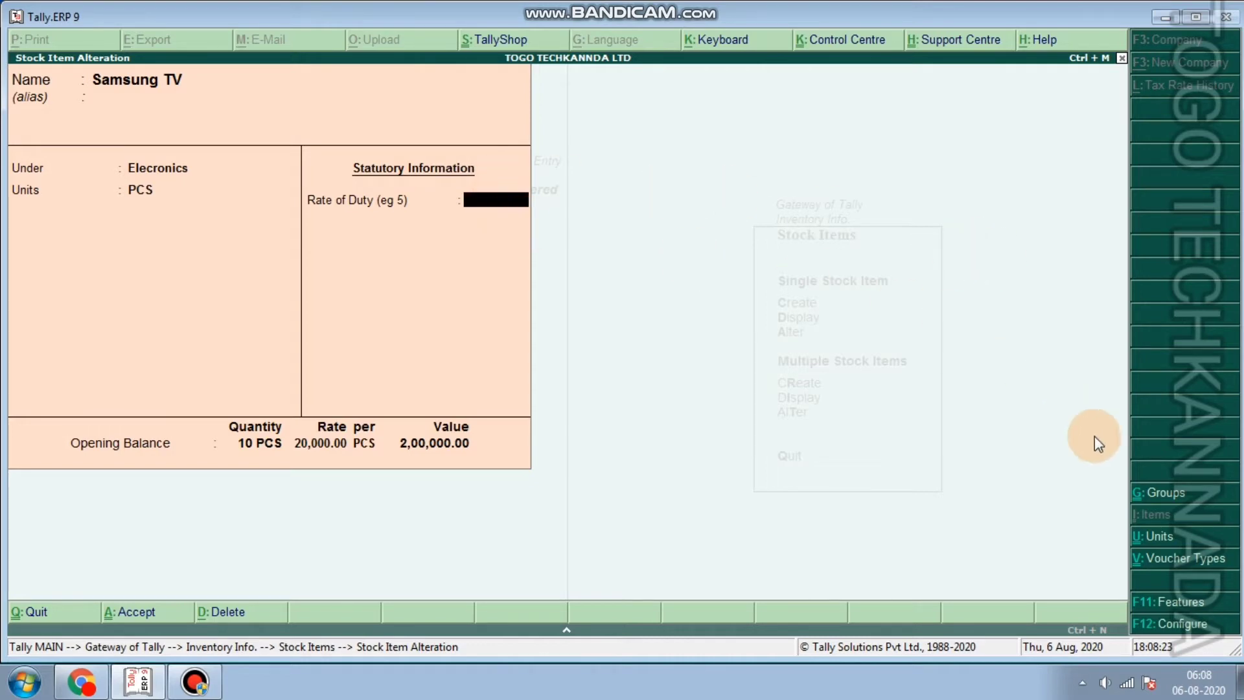
# Turn on Enable GST in the F11 Statutory features and accept Karnataka, Regular registration details
pyautogui.click(1181, 603)
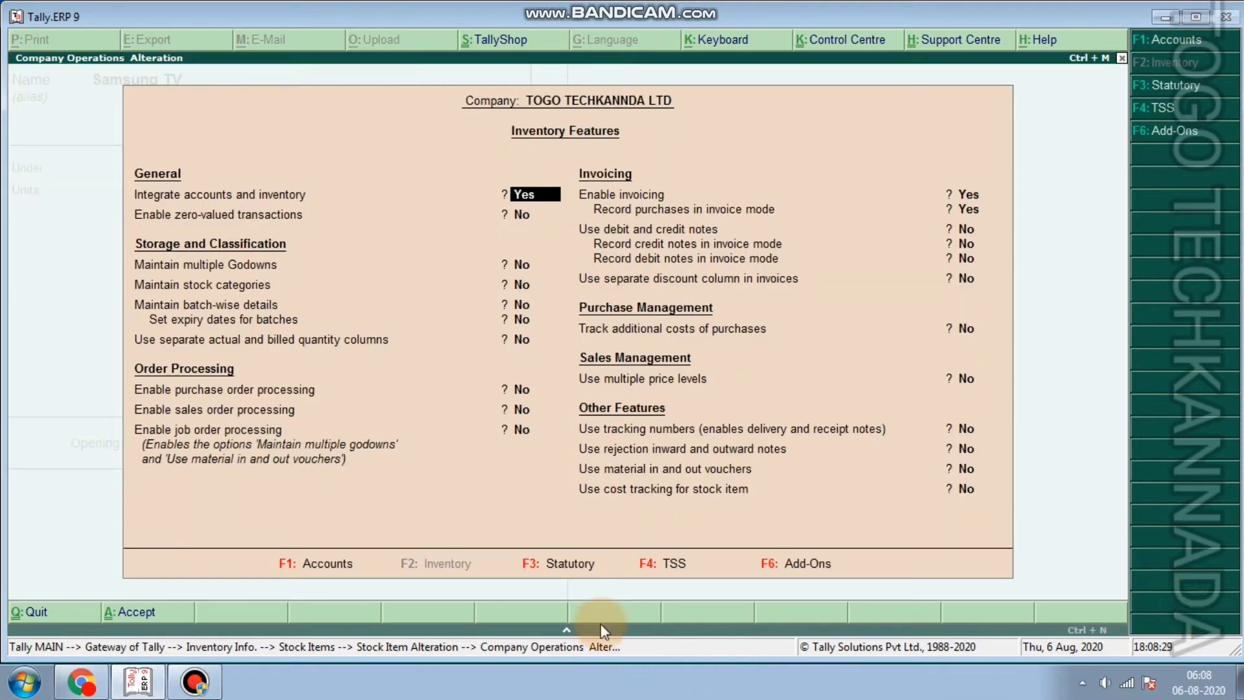
pyautogui.click(564, 569)
pyautogui.write('y')
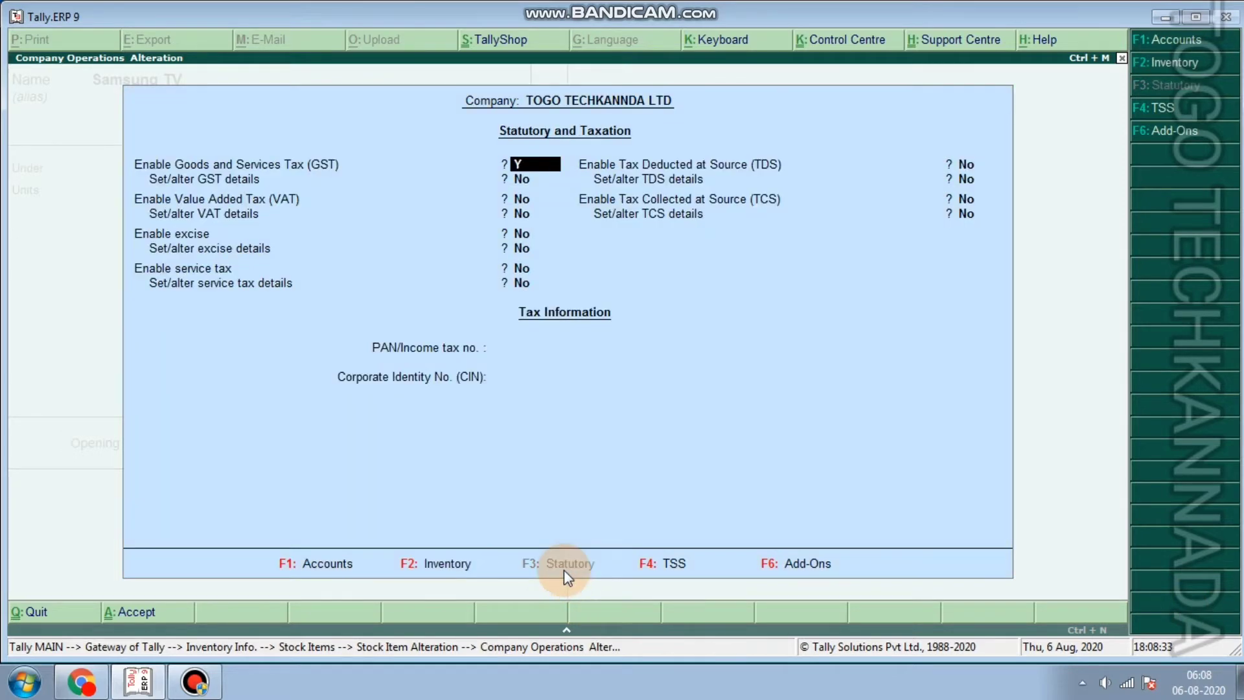
pyautogui.press('Return')
pyautogui.write('y')
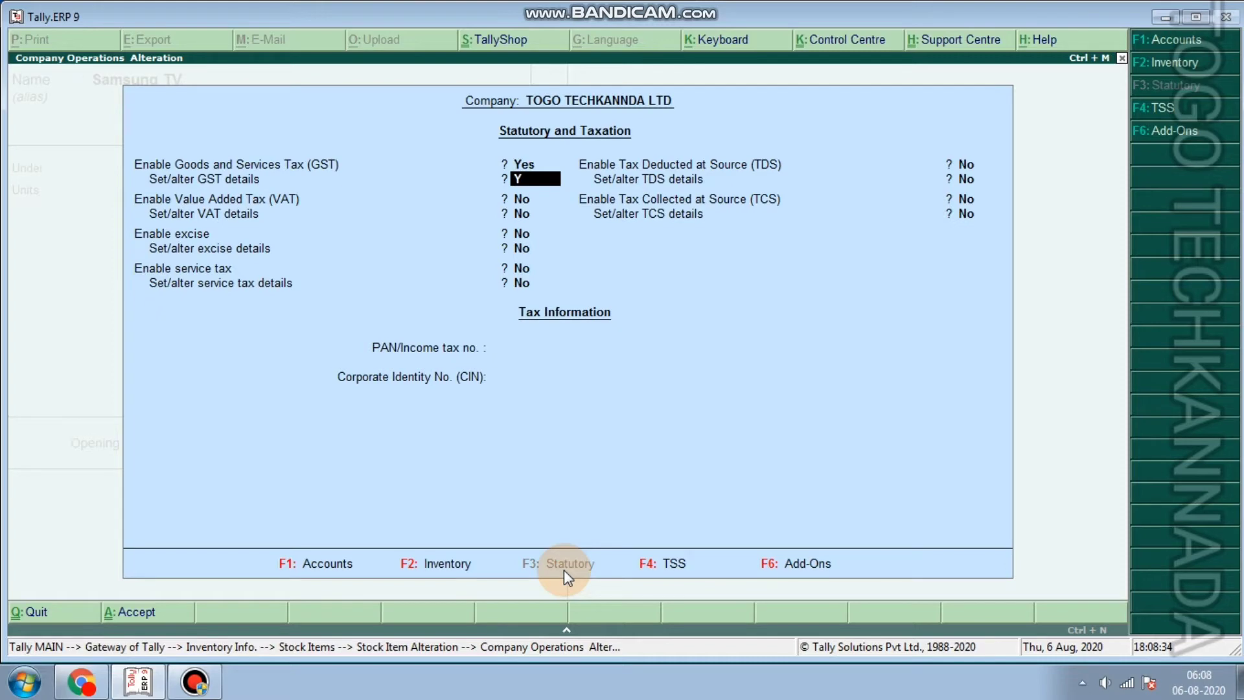
pyautogui.press('Return')
pyautogui.press('Return')
pyautogui.press('Return')
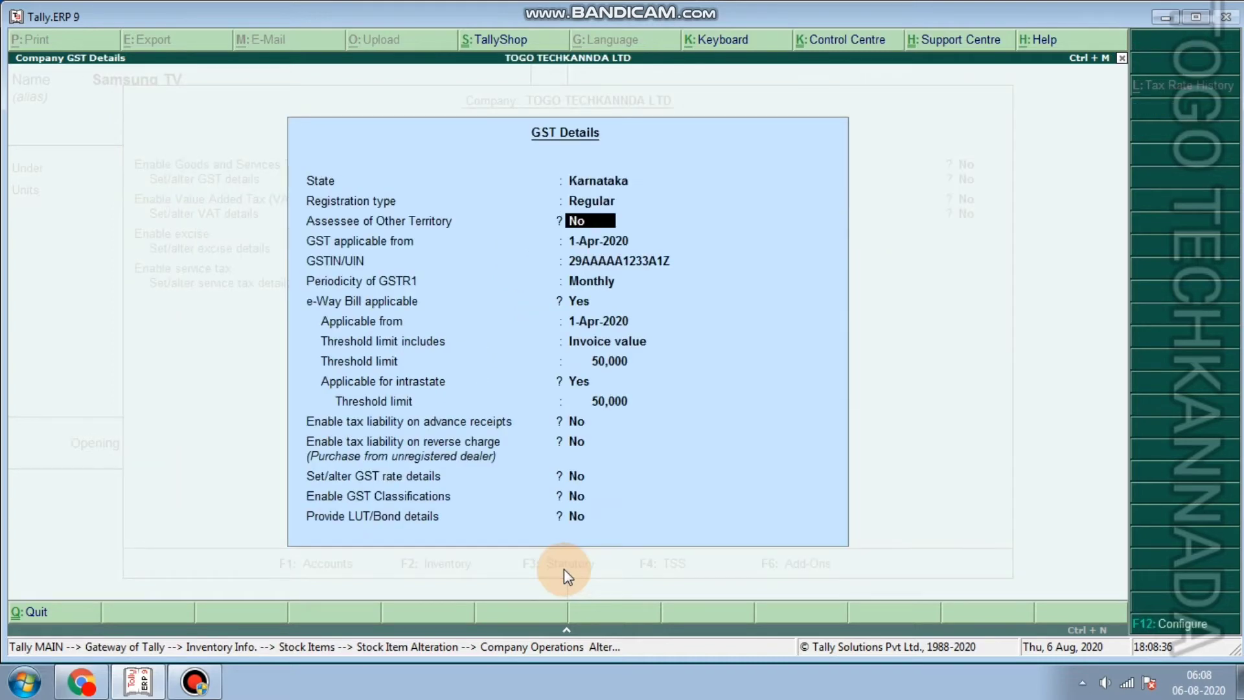
pyautogui.press('Return')
pyautogui.press('Return')
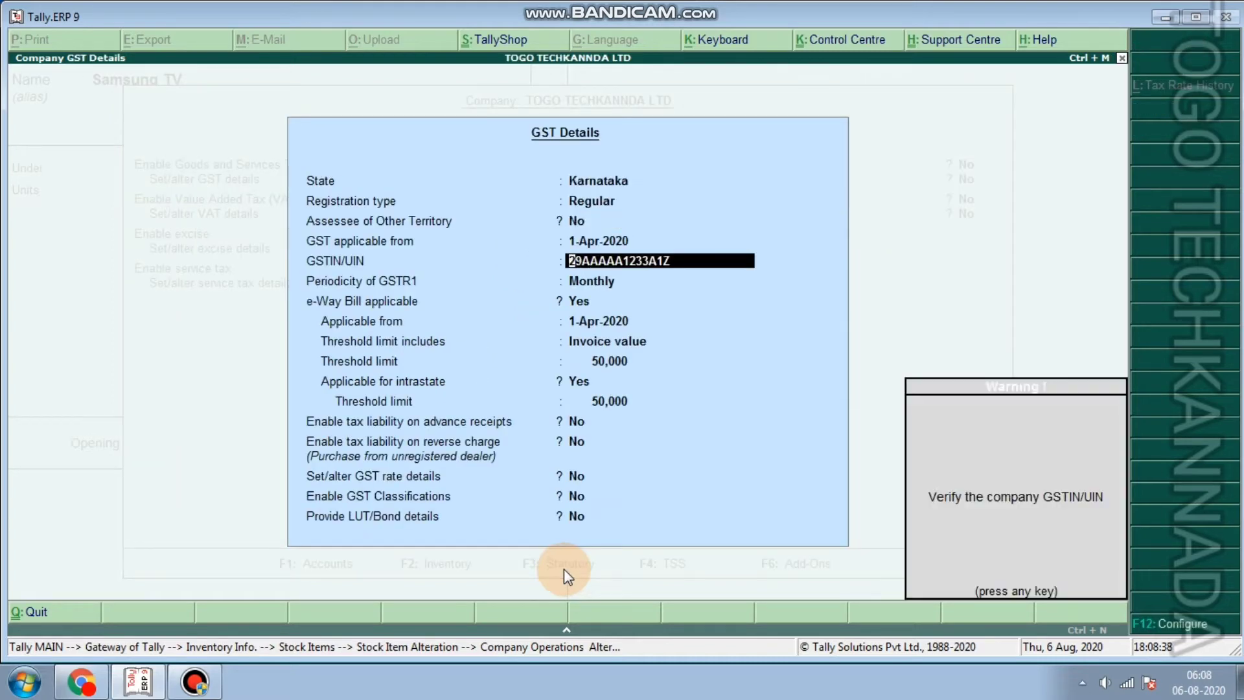
pyautogui.press('Return')
pyautogui.press('Return')
pyautogui.press('Return')
pyautogui.press('Return')
pyautogui.press('Return')
pyautogui.press('Return')
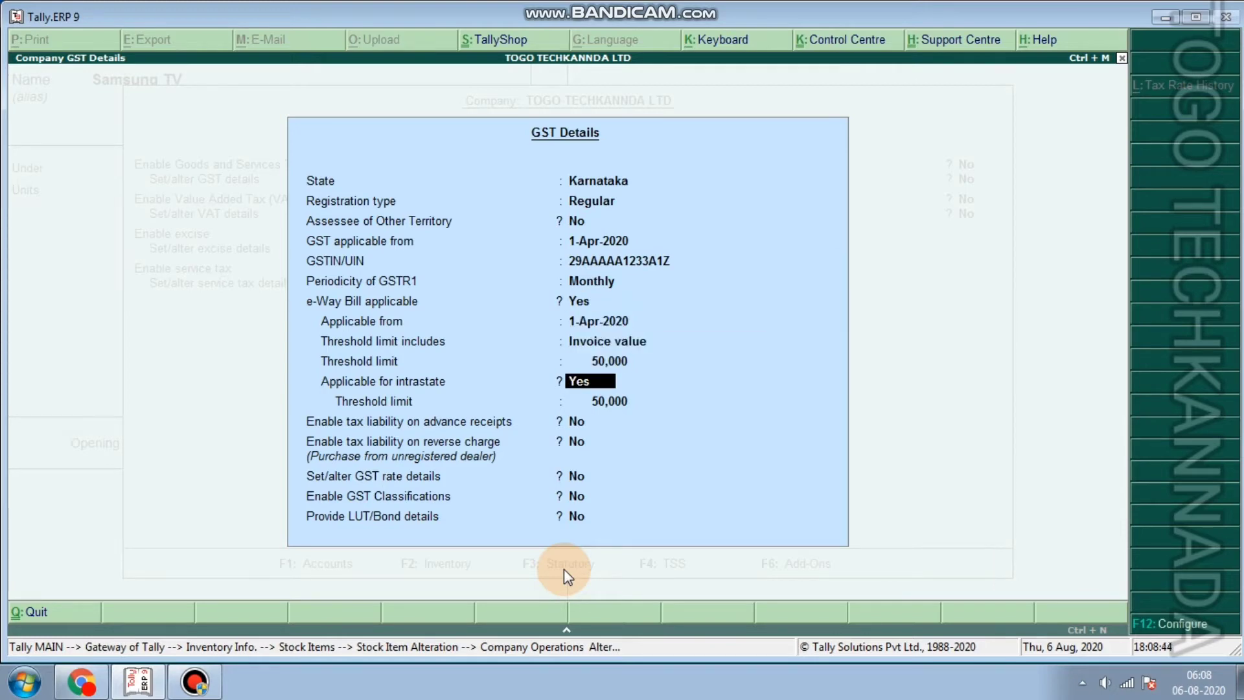
pyautogui.hotkey('ctrl', 'a')
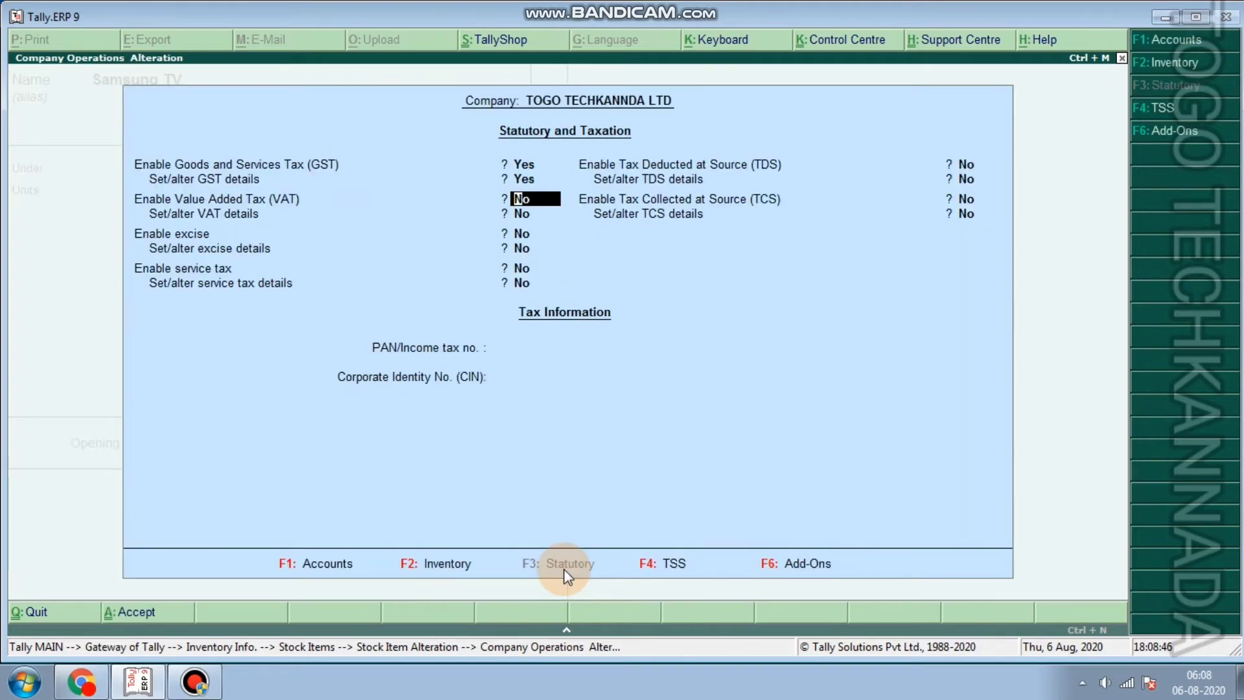
pyautogui.click(119, 613)
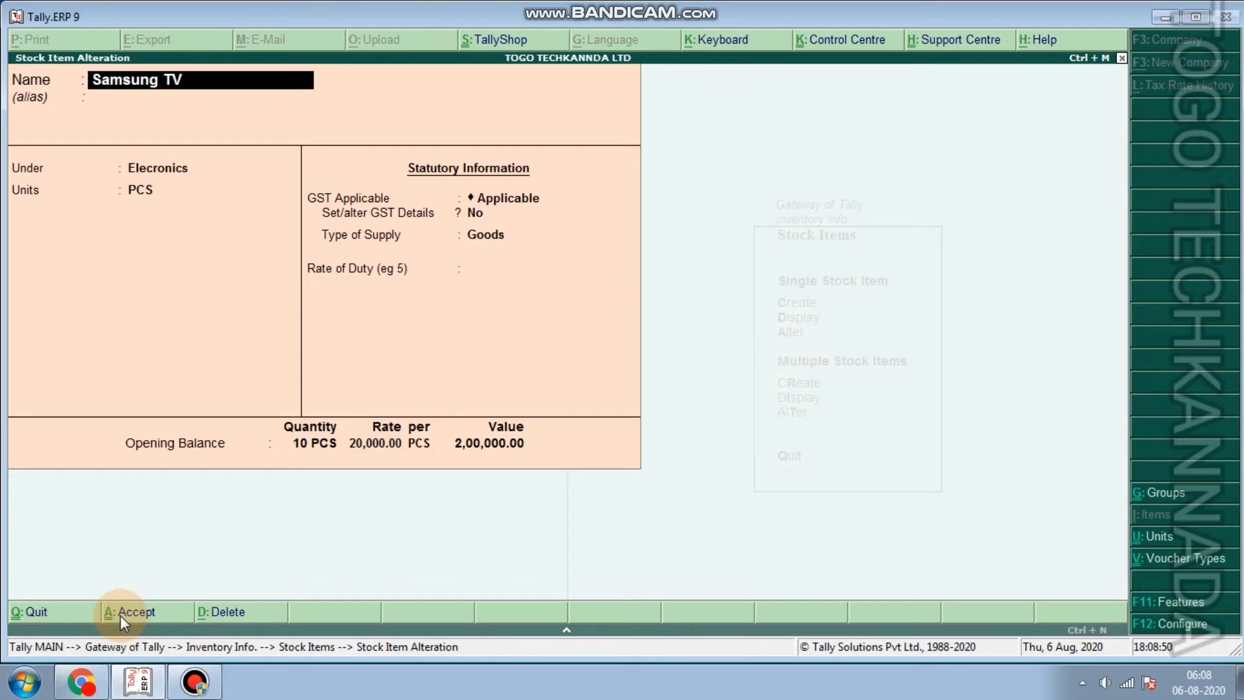
# Keep Samsung TV as GST Applicable and open its GST details configuration options
pyautogui.press('Return')
pyautogui.press('Return')
pyautogui.press('Return')
pyautogui.press('Return')
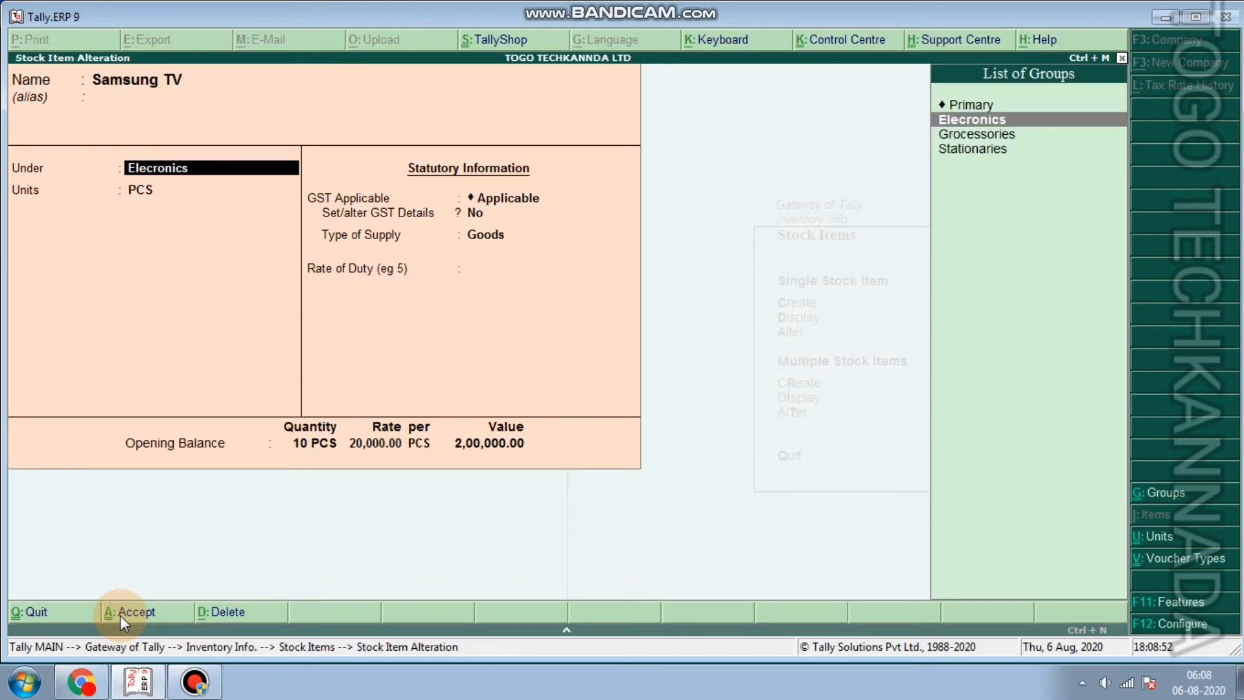
pyautogui.press('Return')
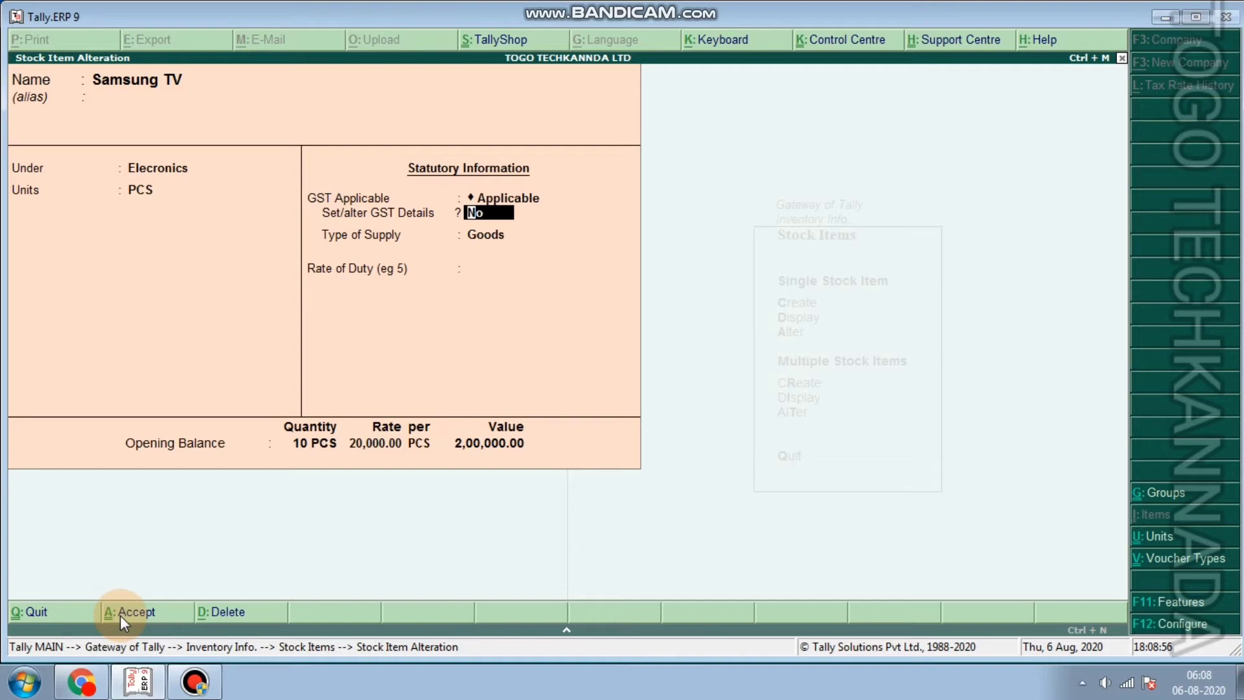
pyautogui.write('Y')
pyautogui.press('Return')
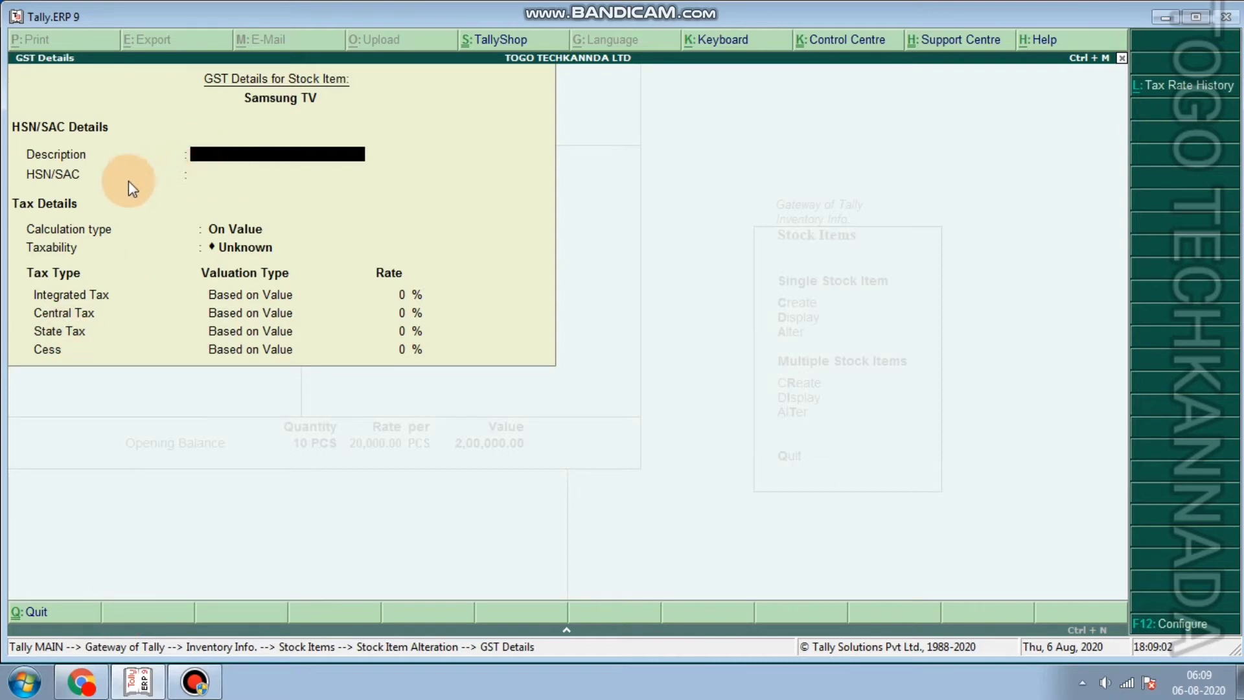
pyautogui.click(1157, 625)
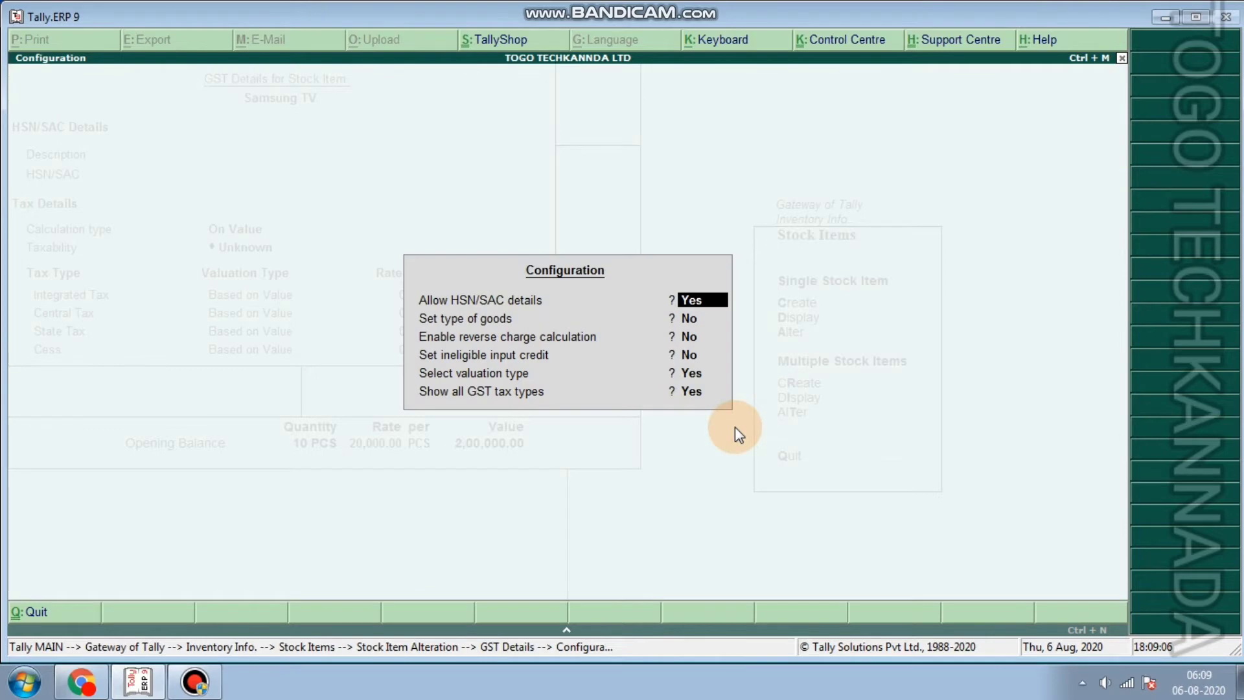
pyautogui.press('Return')
pyautogui.press('Return')
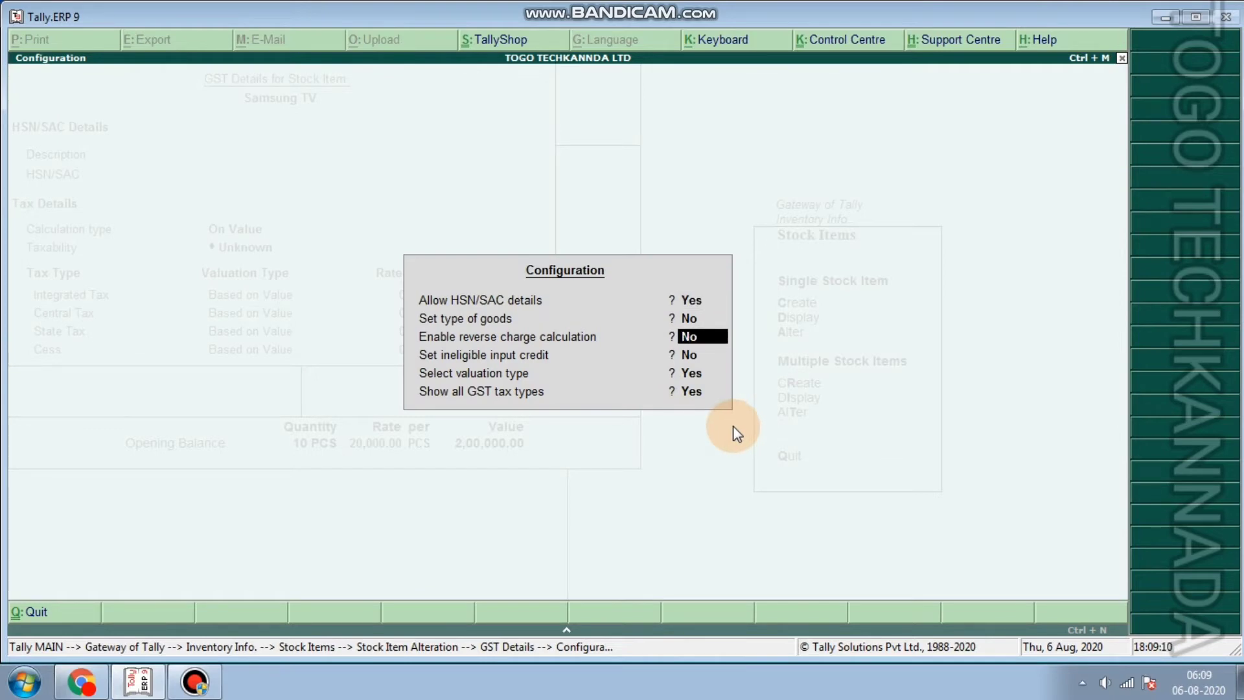
pyautogui.press('Up')
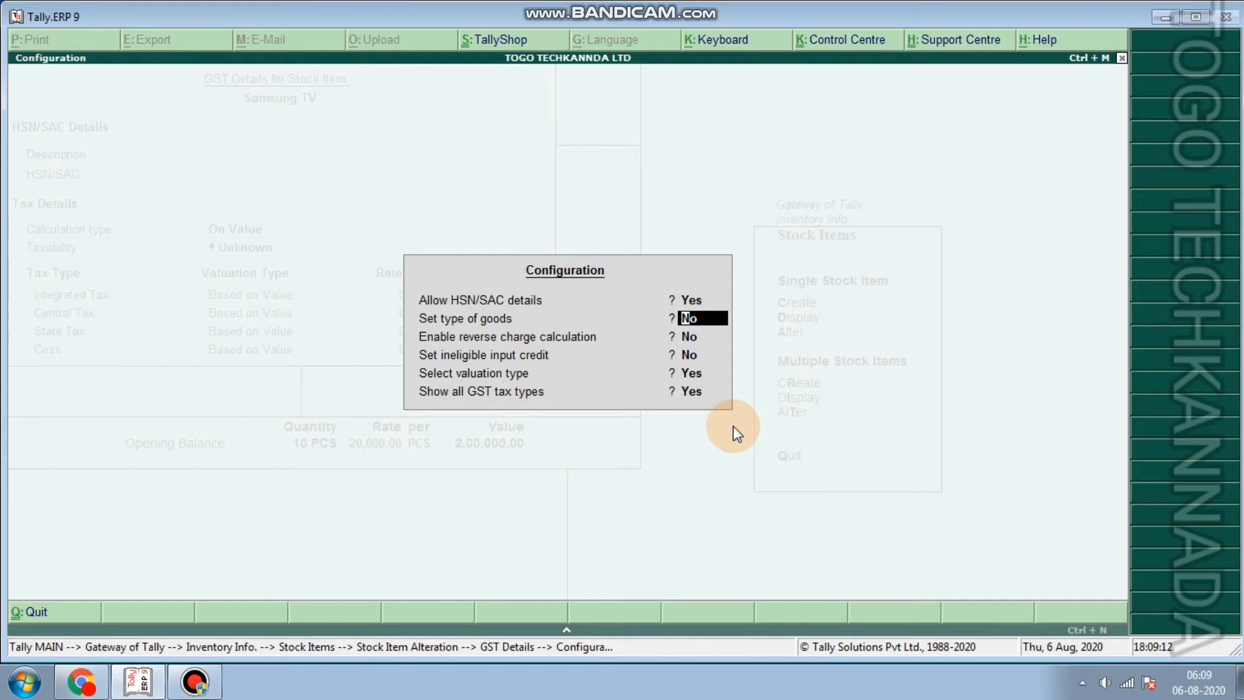
pyautogui.press('Return')
pyautogui.press('Return')
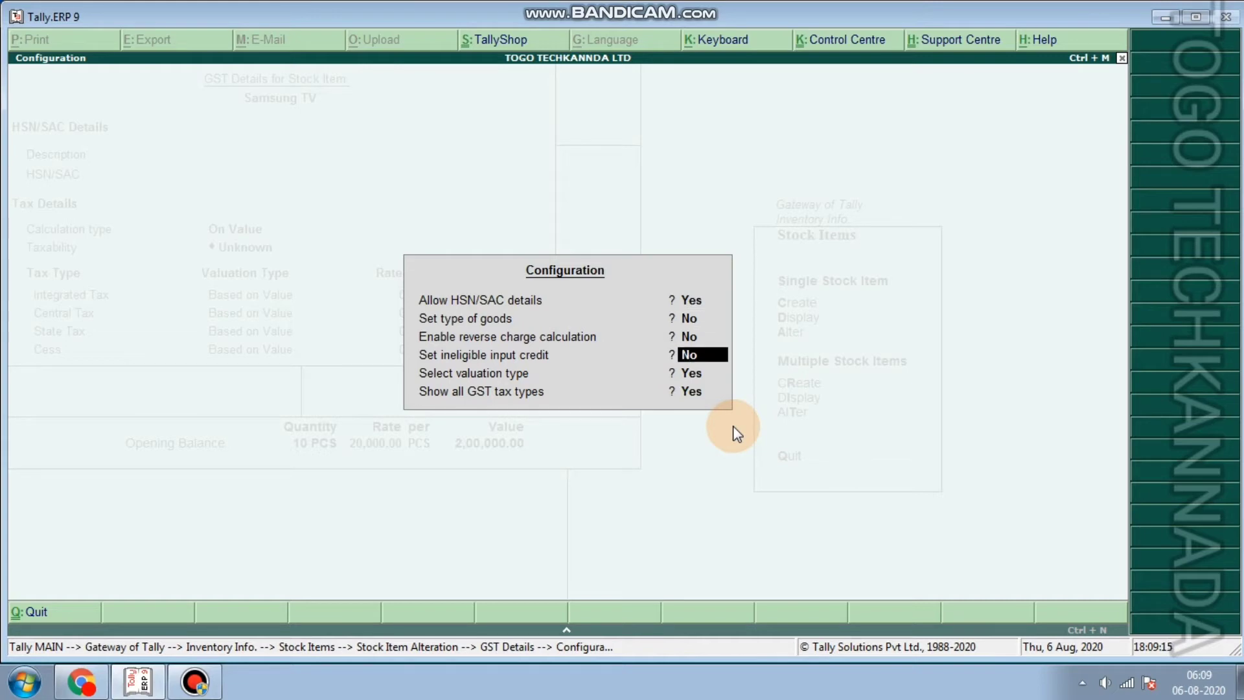
pyautogui.press('Return')
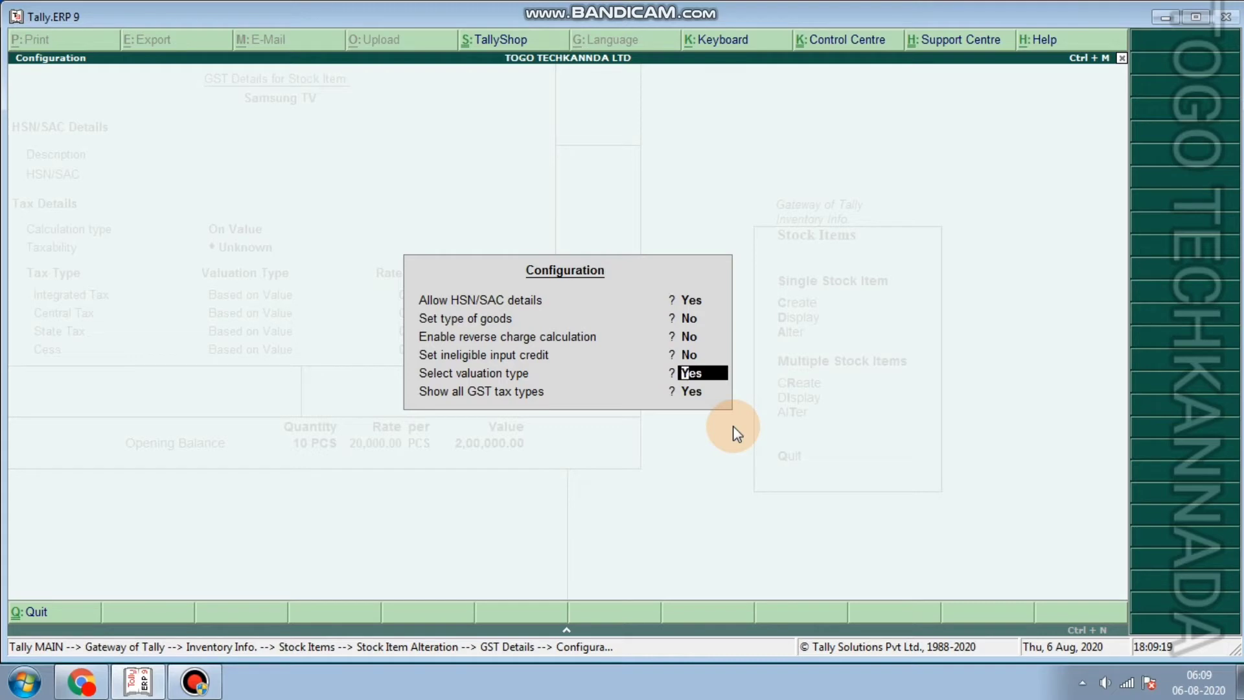
pyautogui.press('Return')
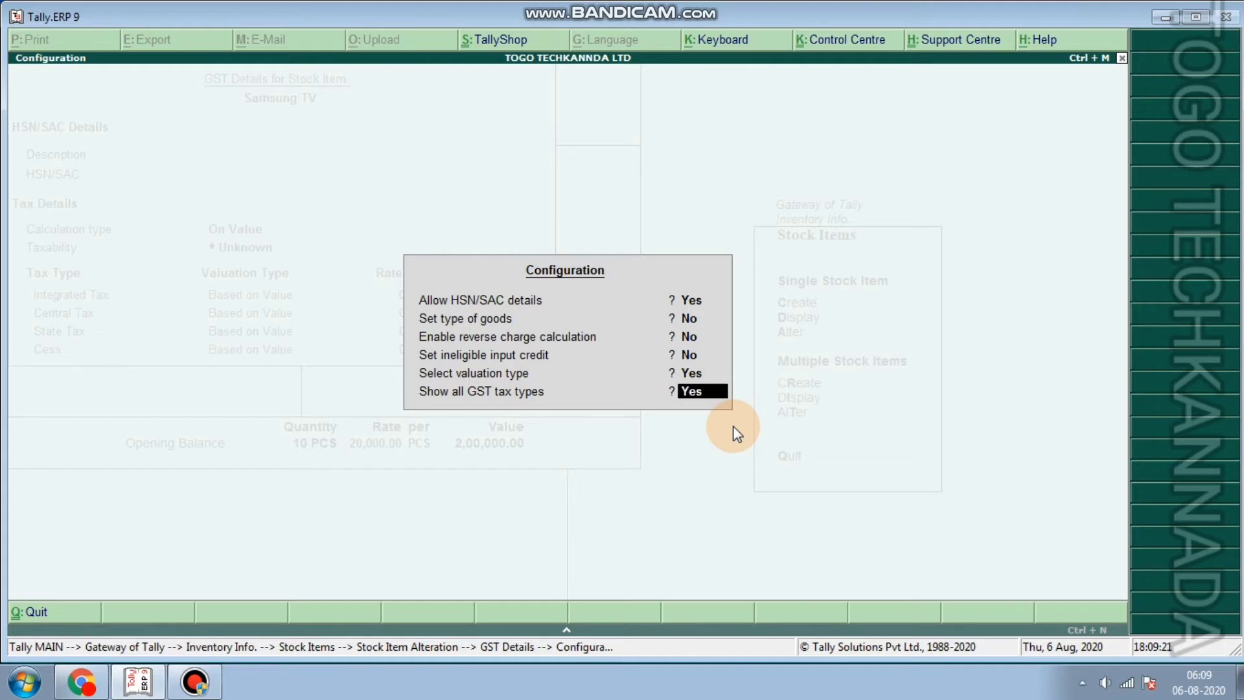
pyautogui.press('Return')
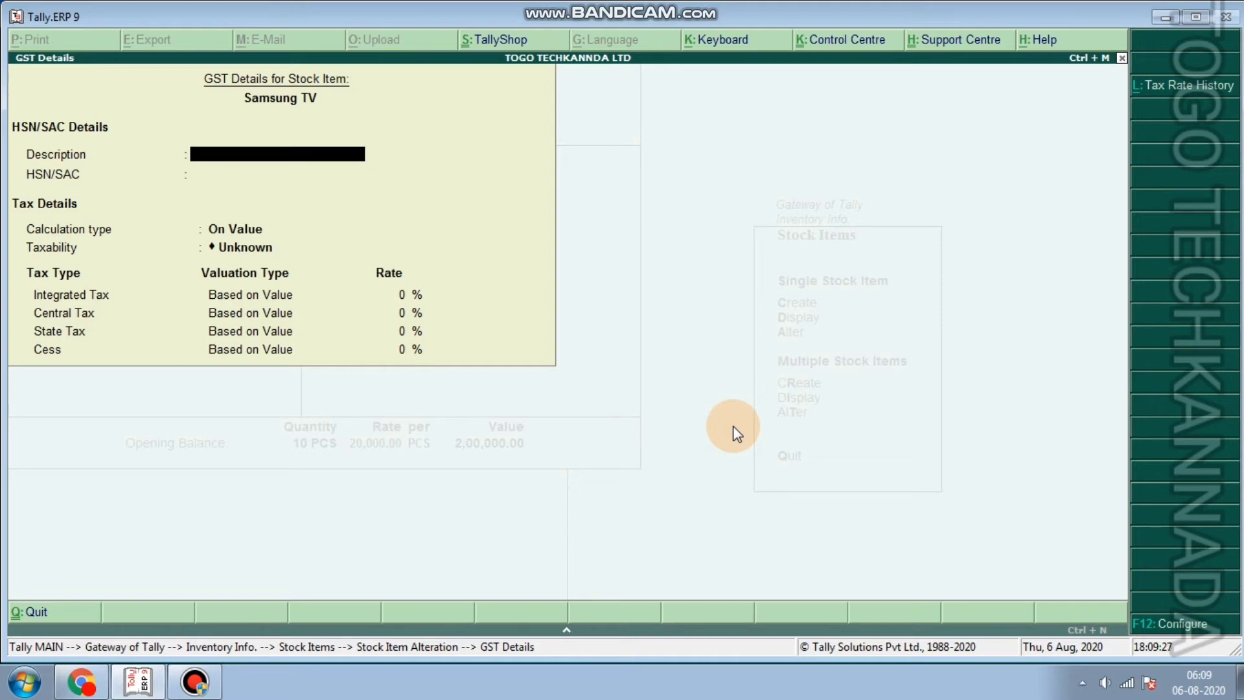
# Enter the description SAMSUNG CURVE MODEL and HSN code 123124 for the Samsung TV
pyautogui.write('SAMSUNG VC')
pyautogui.press('BackSpace')
pyautogui.press('BackSpace')
pyautogui.write('CURVE')
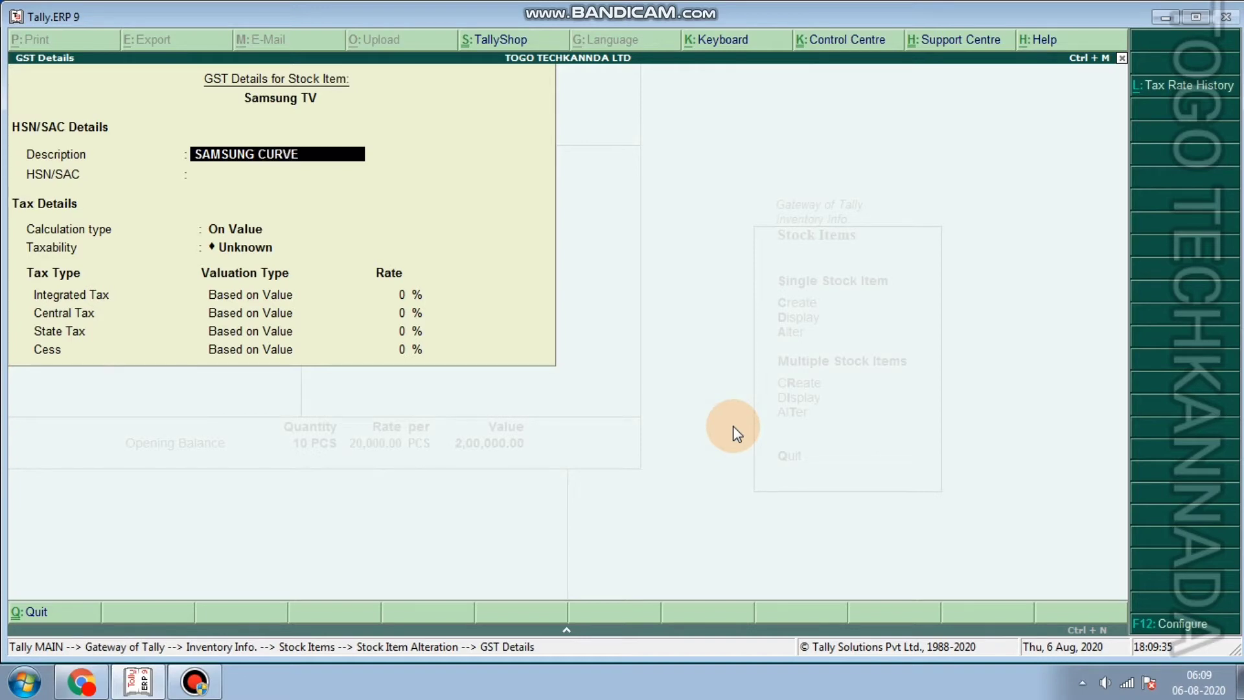
pyautogui.write(' MODEL')
pyautogui.press('Return')
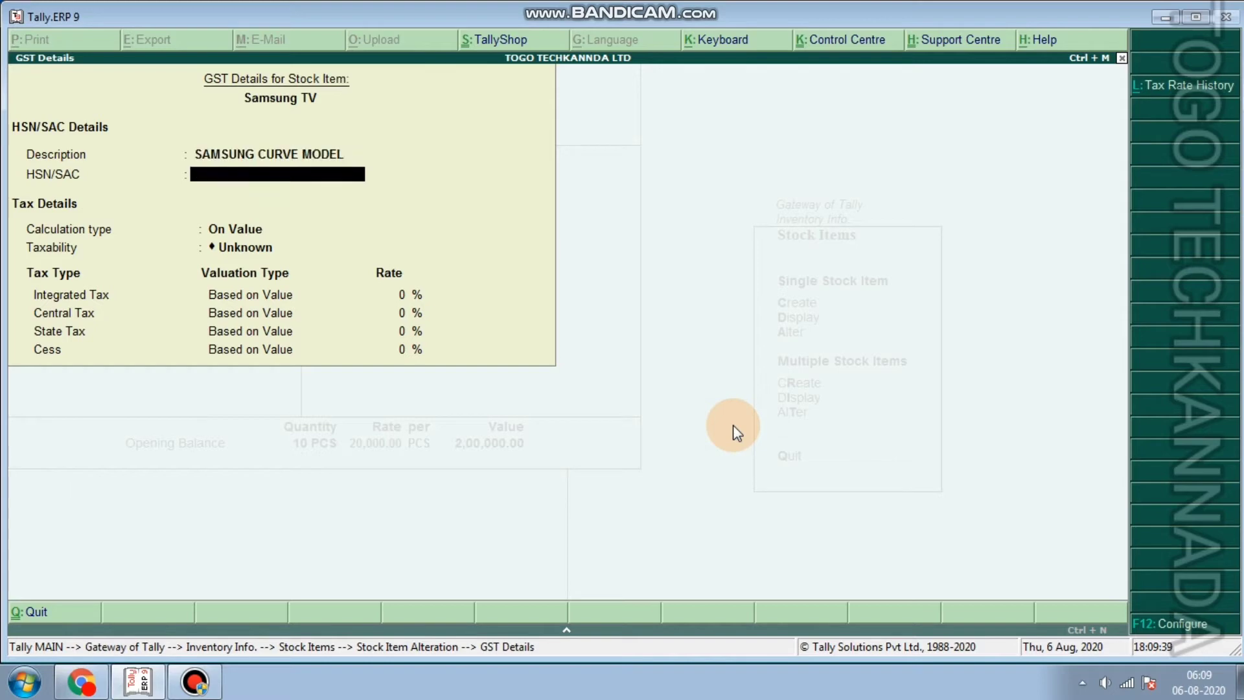
pyautogui.write('123124')
pyautogui.press('Return')
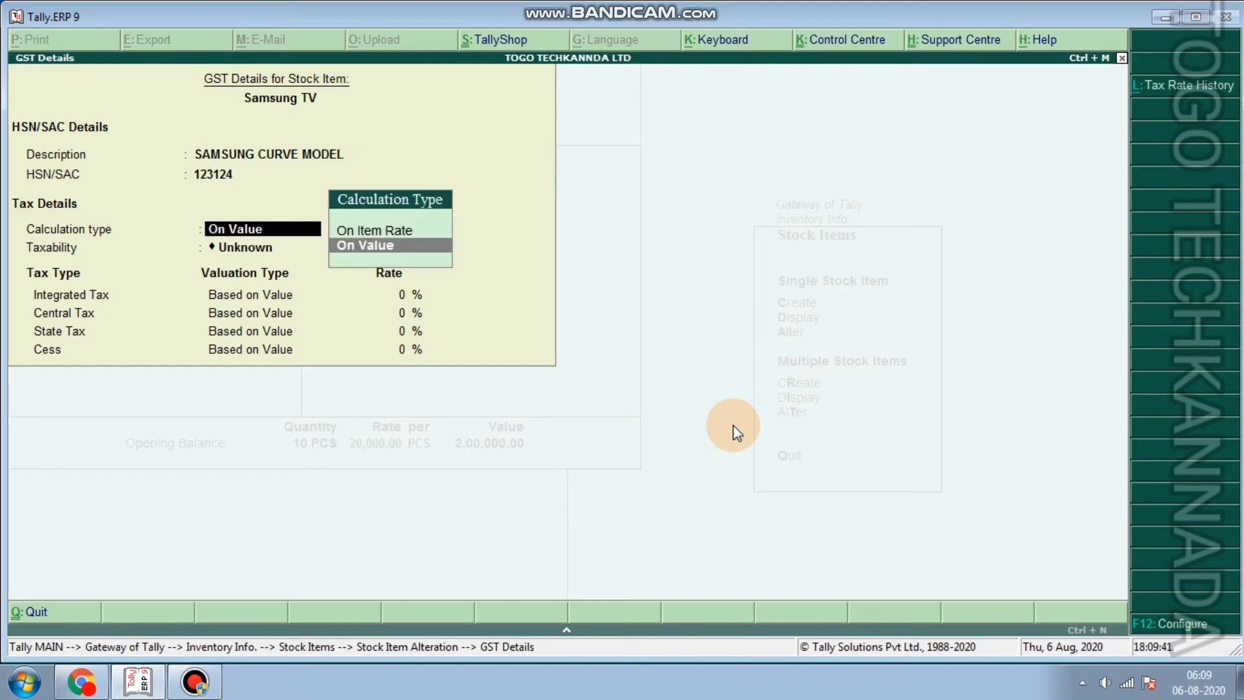
# Keep On Value calculation, mark it Taxable with 18% integrated tax (9% central and state)
pyautogui.press('Up')
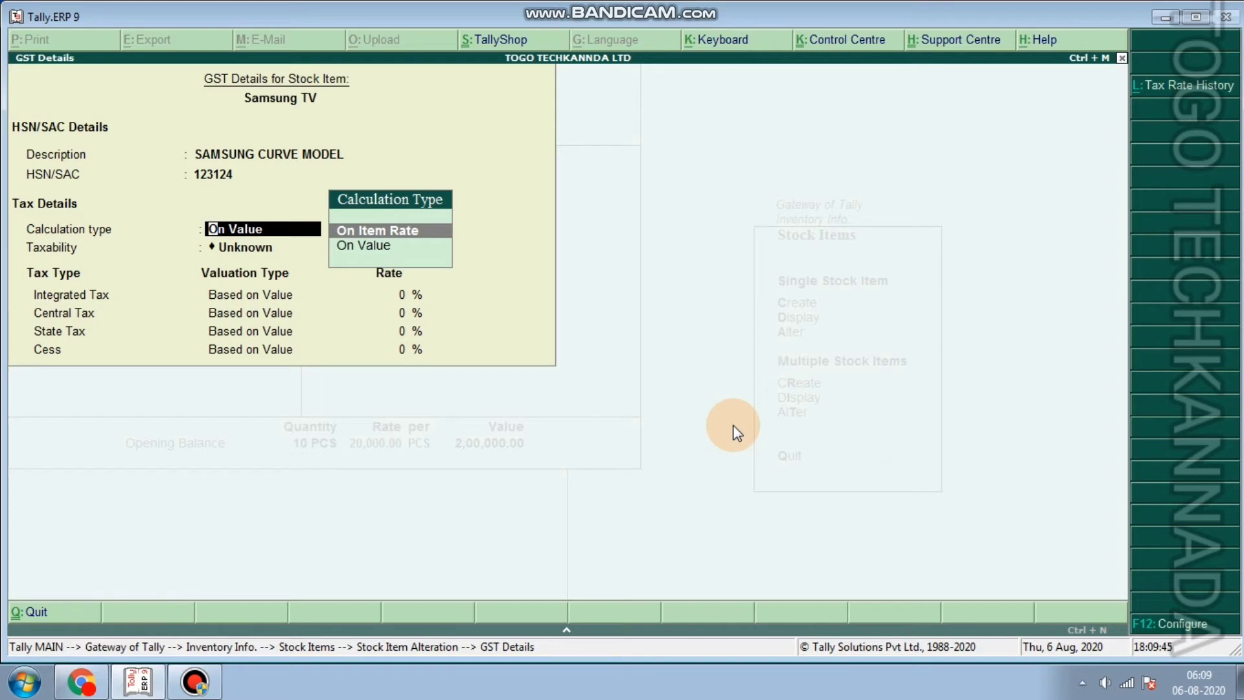
pyautogui.press('Down')
pyautogui.press('Return')
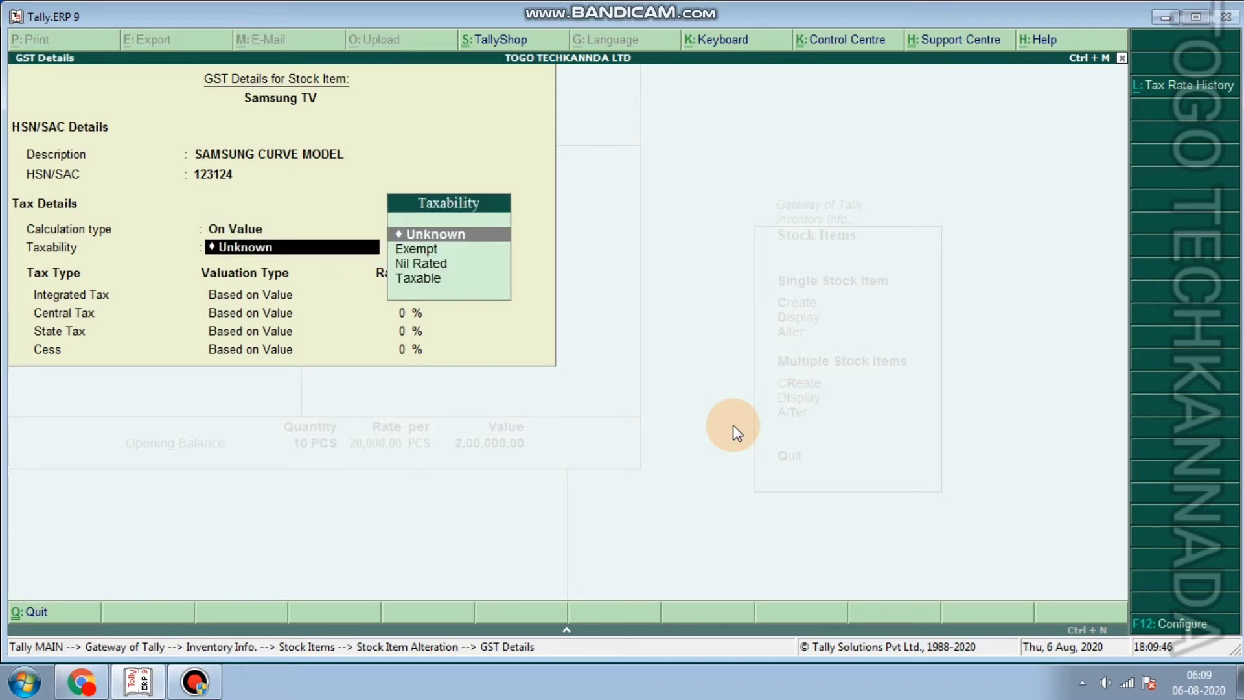
pyautogui.press('Down')
pyautogui.press('Down')
pyautogui.press('Down')
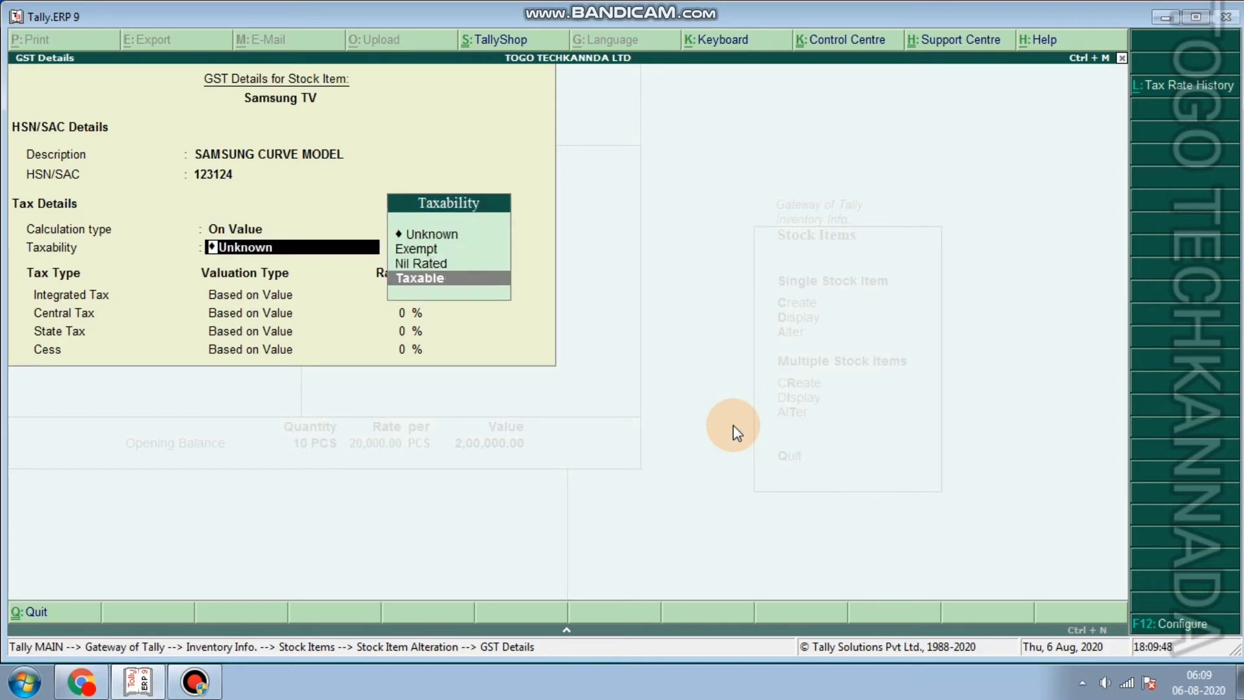
pyautogui.press('Return')
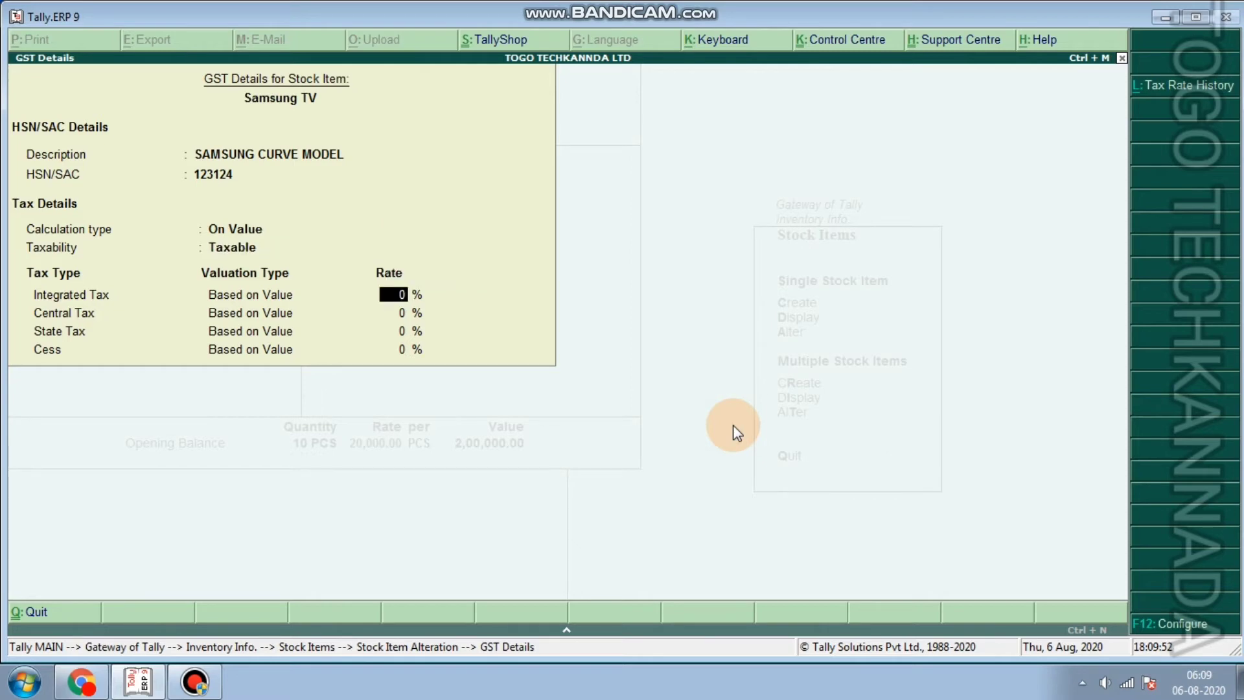
pyautogui.write('18')
pyautogui.press('Return')
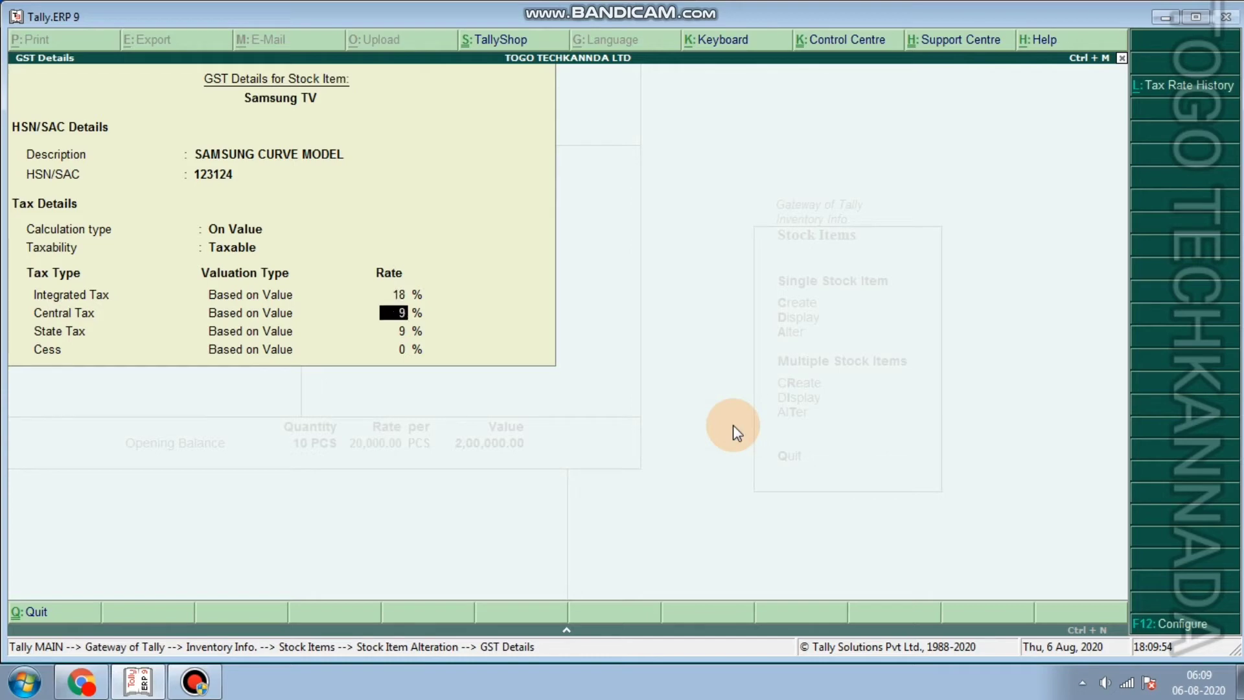
pyautogui.press('Return')
pyautogui.press('Return')
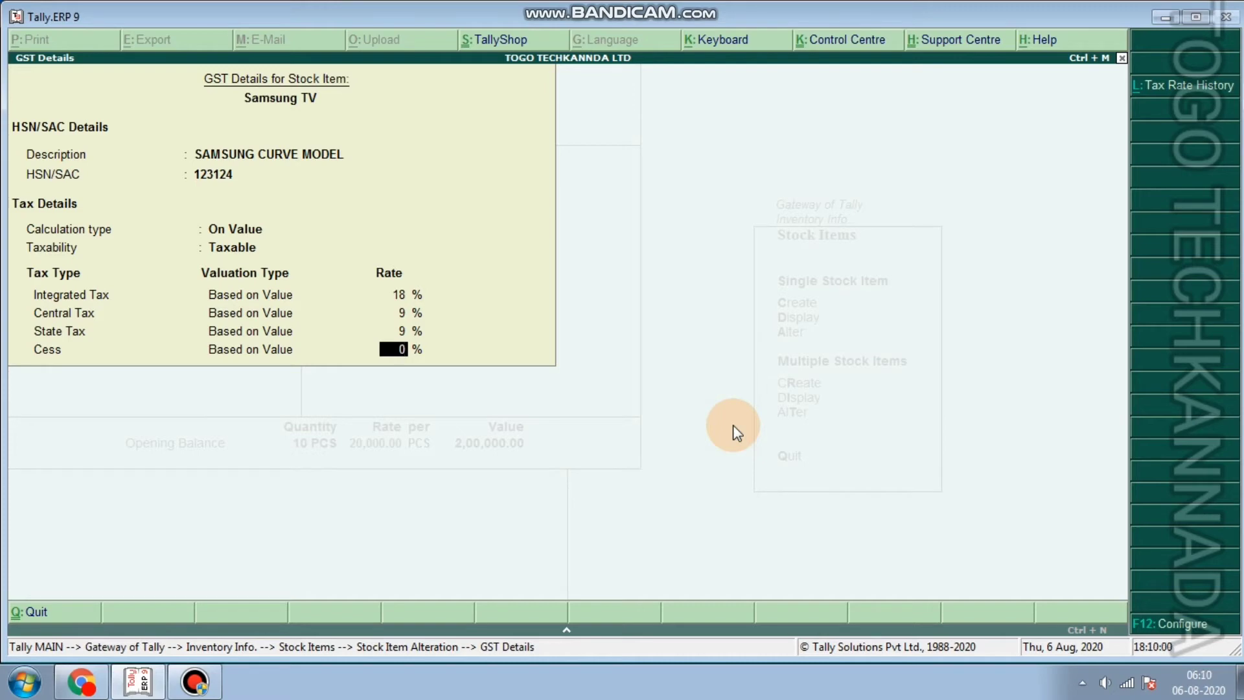
pyautogui.press('Return')
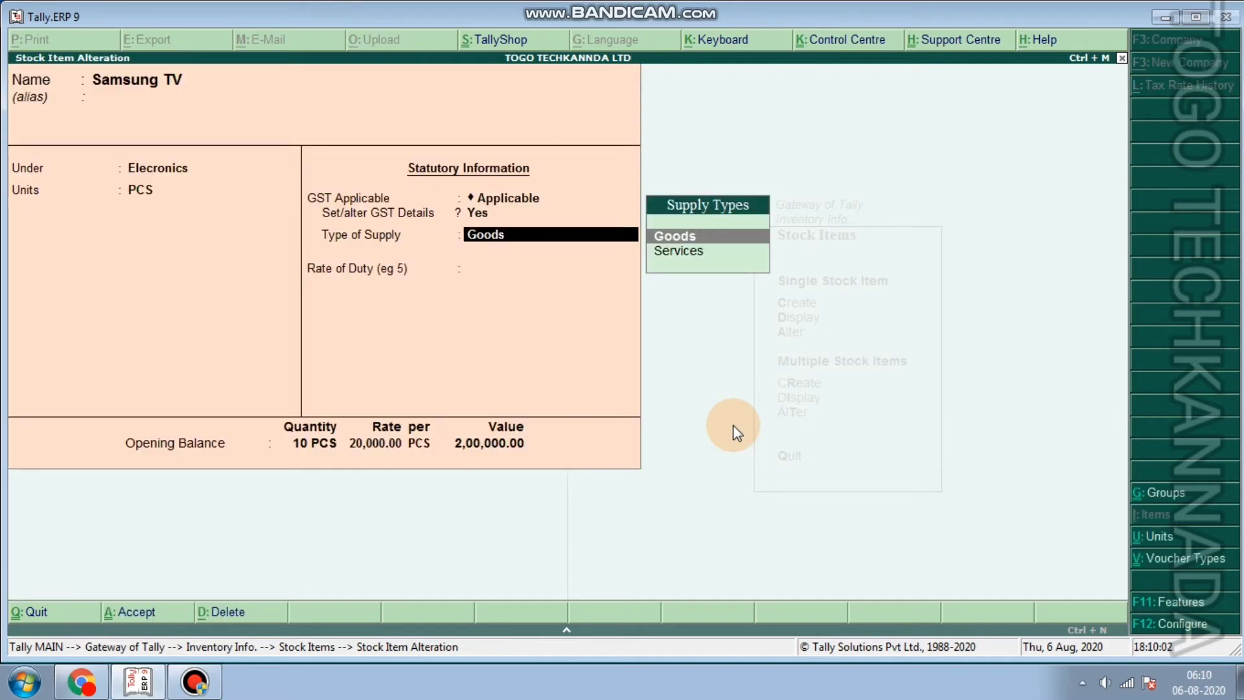
# Save the Samsung TV stock item with Goods as the type of supply
pyautogui.press('Return')
pyautogui.press('Return')
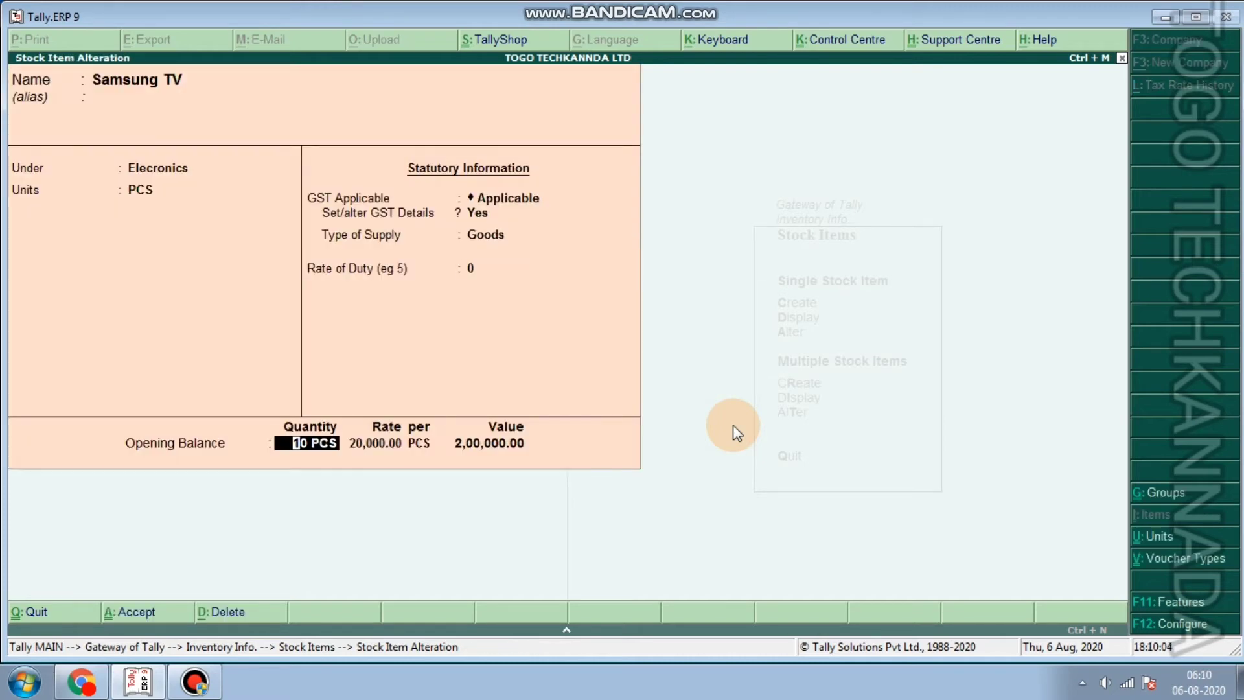
pyautogui.press('Return')
pyautogui.press('Return')
pyautogui.press('Return')
pyautogui.press('Return')
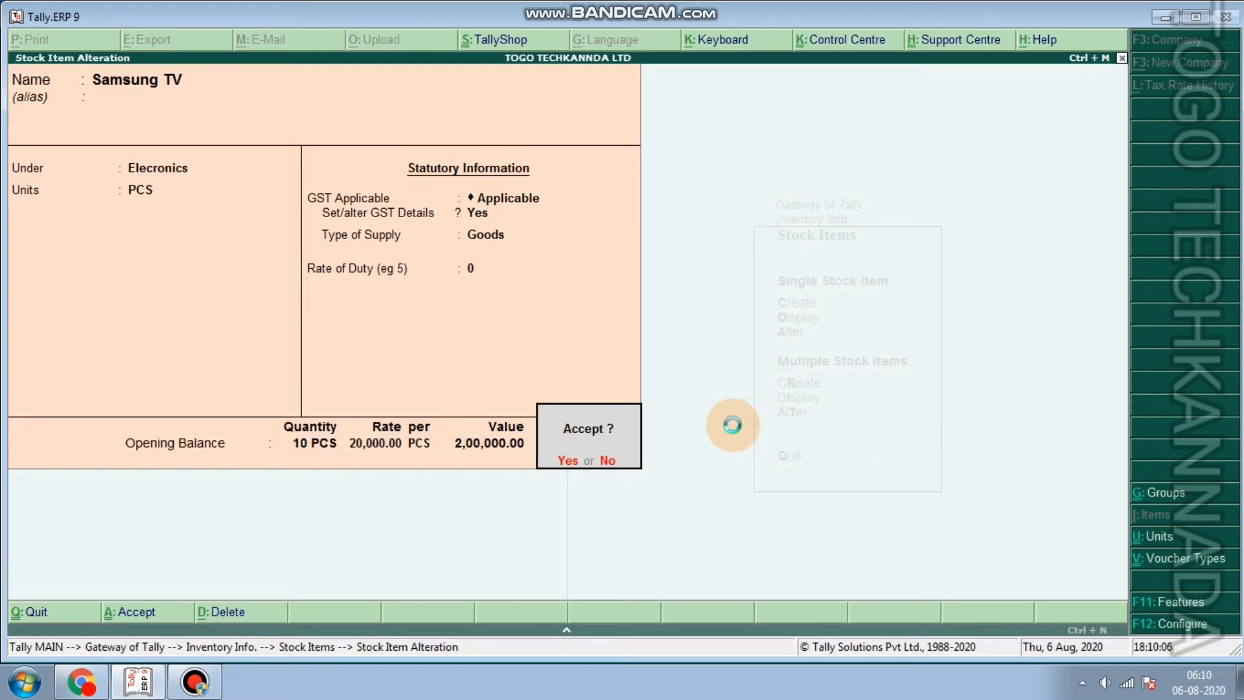
pyautogui.press('Return')
# Open Rice for alteration, set it to GST Applicable and open its GST details
pyautogui.press('Up')
pyautogui.press('Up')
pyautogui.press('Down')
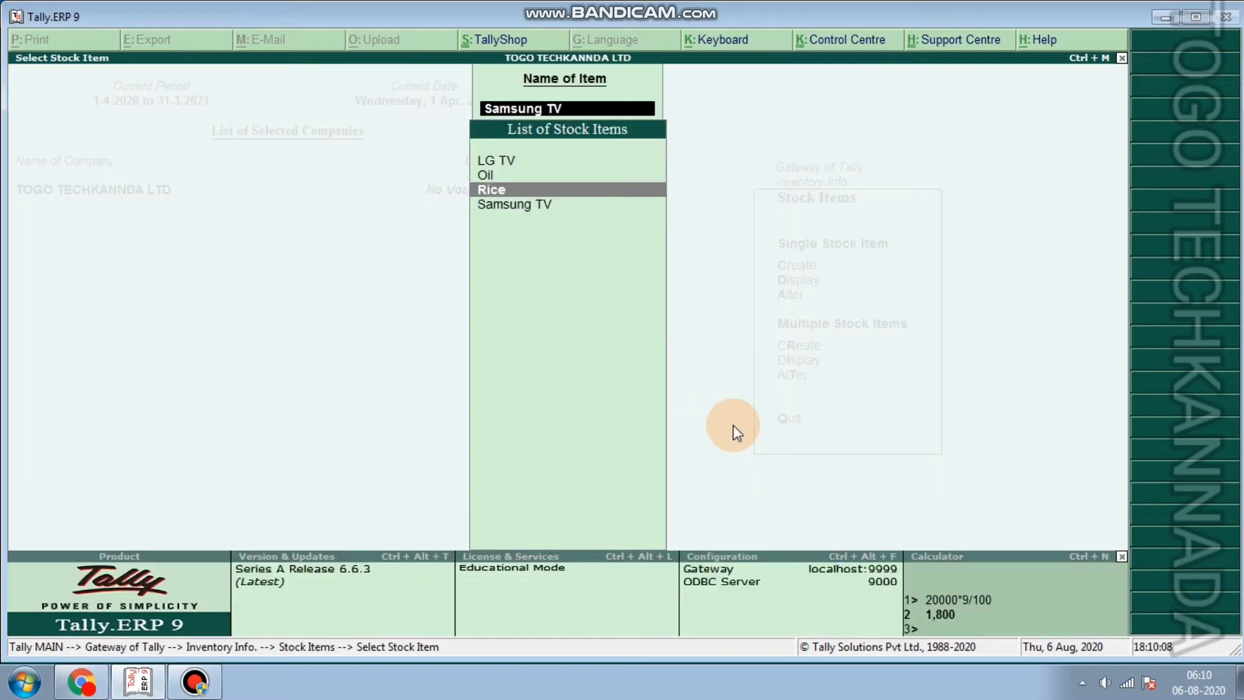
pyautogui.press('Return')
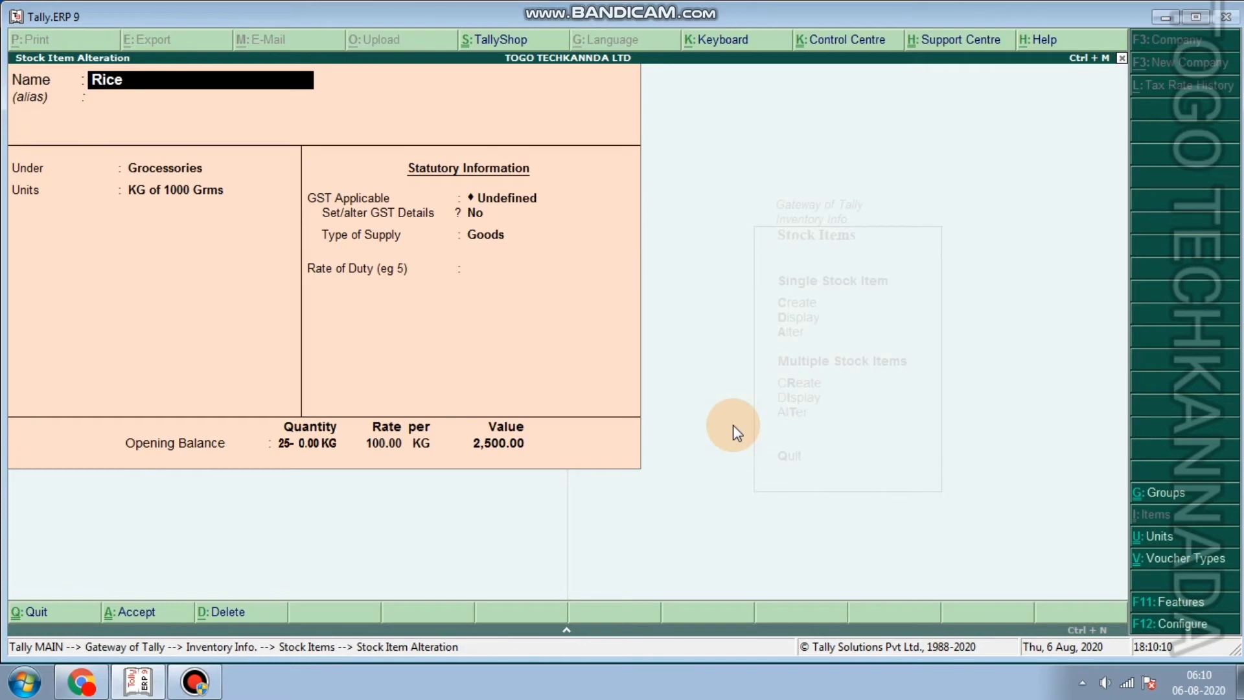
pyautogui.press('Return')
pyautogui.press('Return')
pyautogui.press('Return')
pyautogui.press('Return')
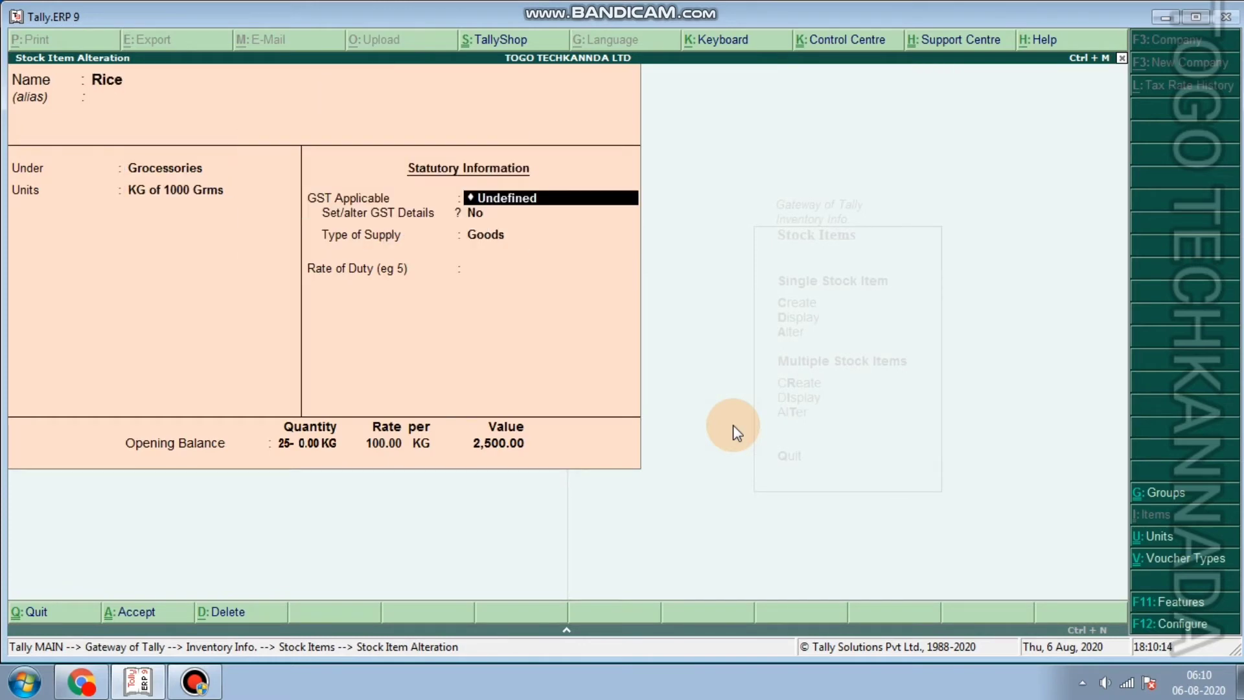
pyautogui.write('y')
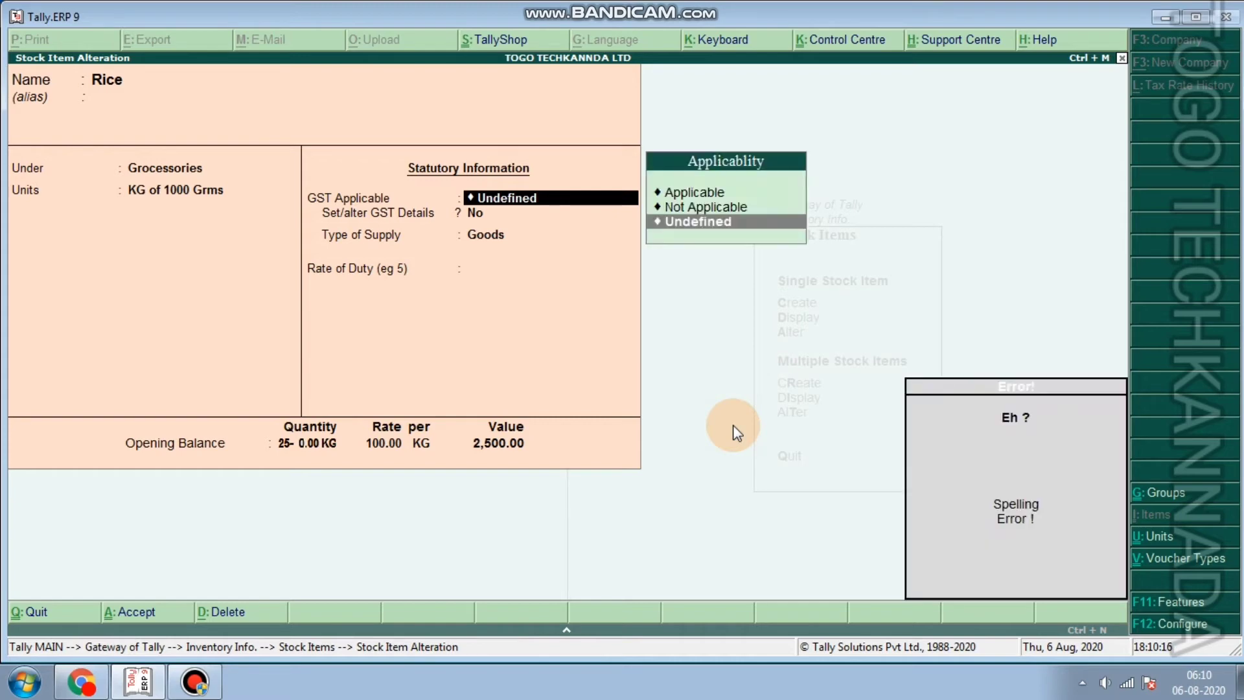
pyautogui.write('a')
pyautogui.press('Return')
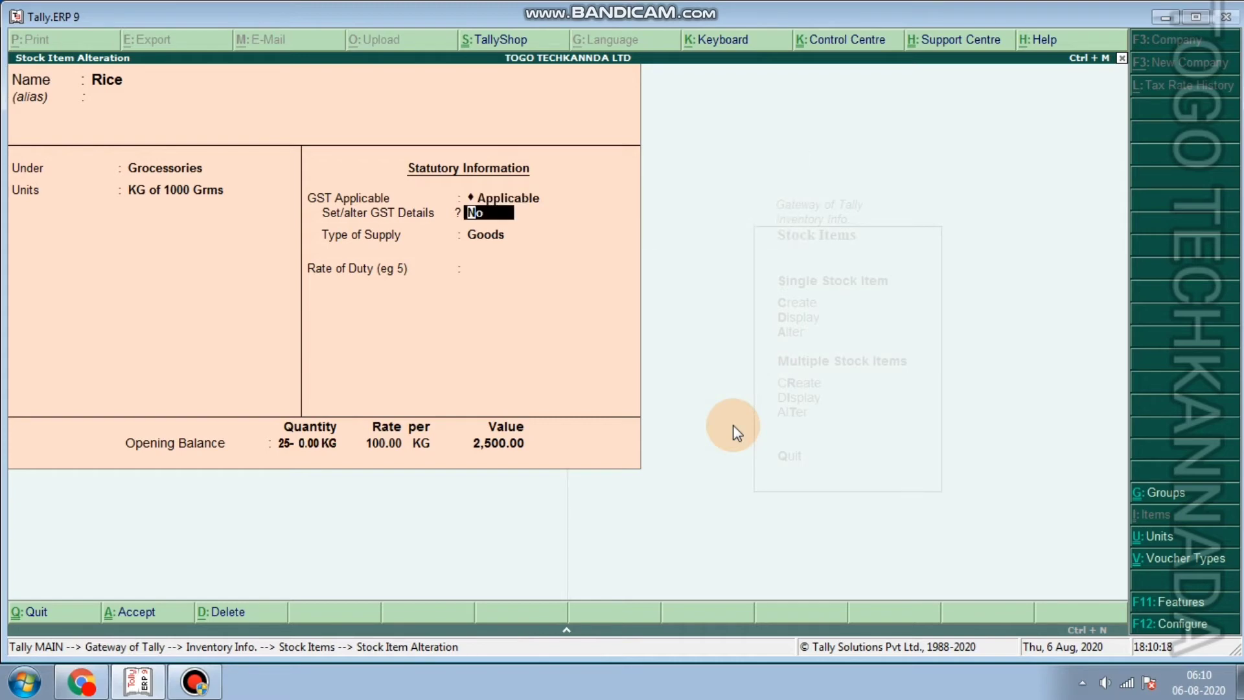
pyautogui.press('y')
pyautogui.press('Return')
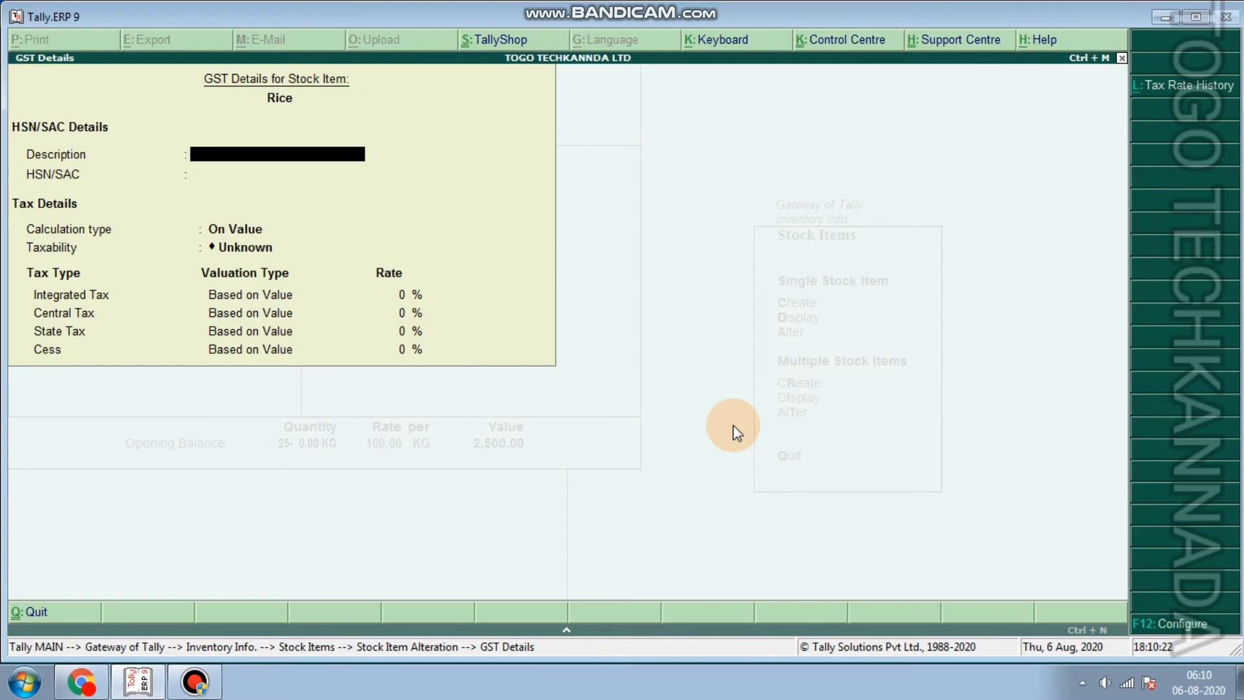
# Enter ANNAPOORNA RICE, HSN 121213, On Value, Taxable and 5% integrated tax for Rice
pyautogui.write('ANNAPOORNA RICE')
pyautogui.press('Return')
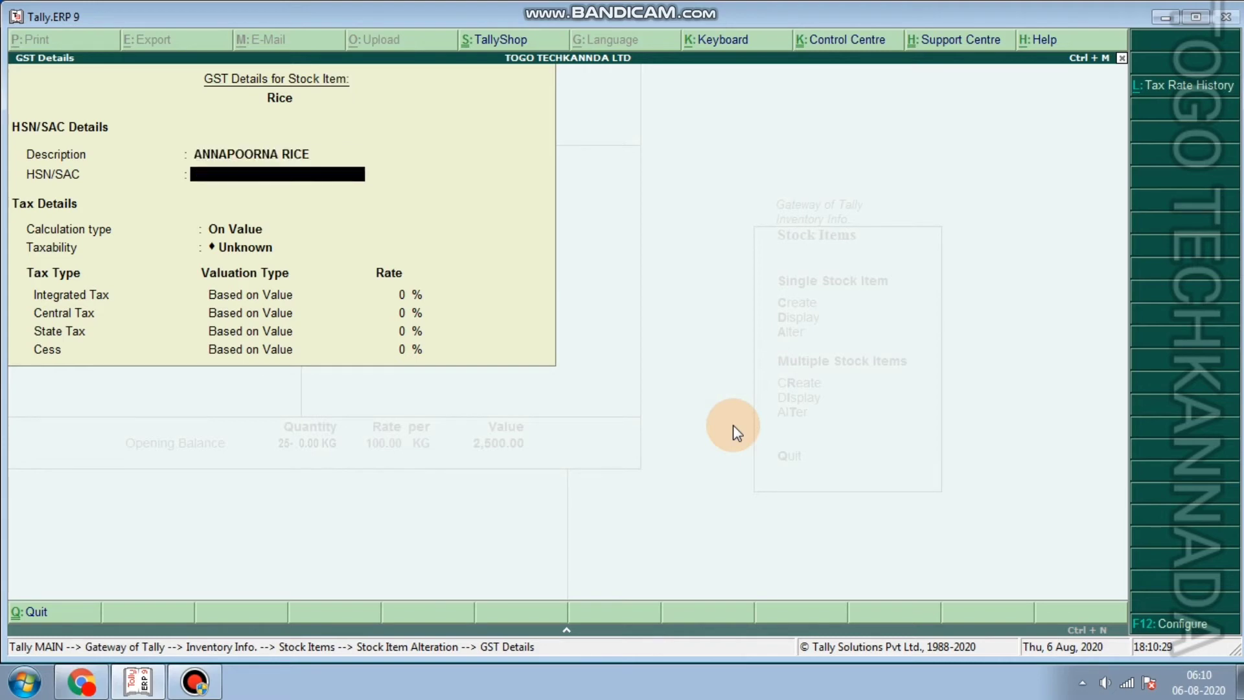
pyautogui.write('121213')
pyautogui.press('Return')
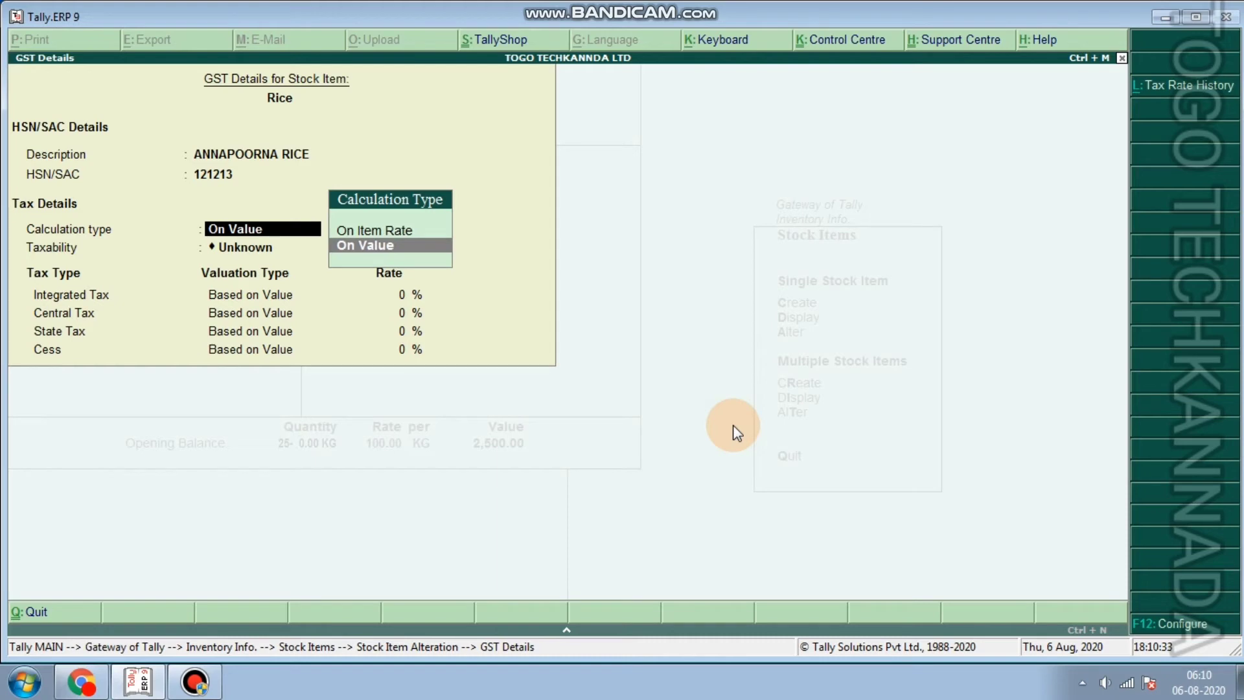
pyautogui.press('Return')
pyautogui.press('Down')
pyautogui.press('Down')
pyautogui.press('Down')
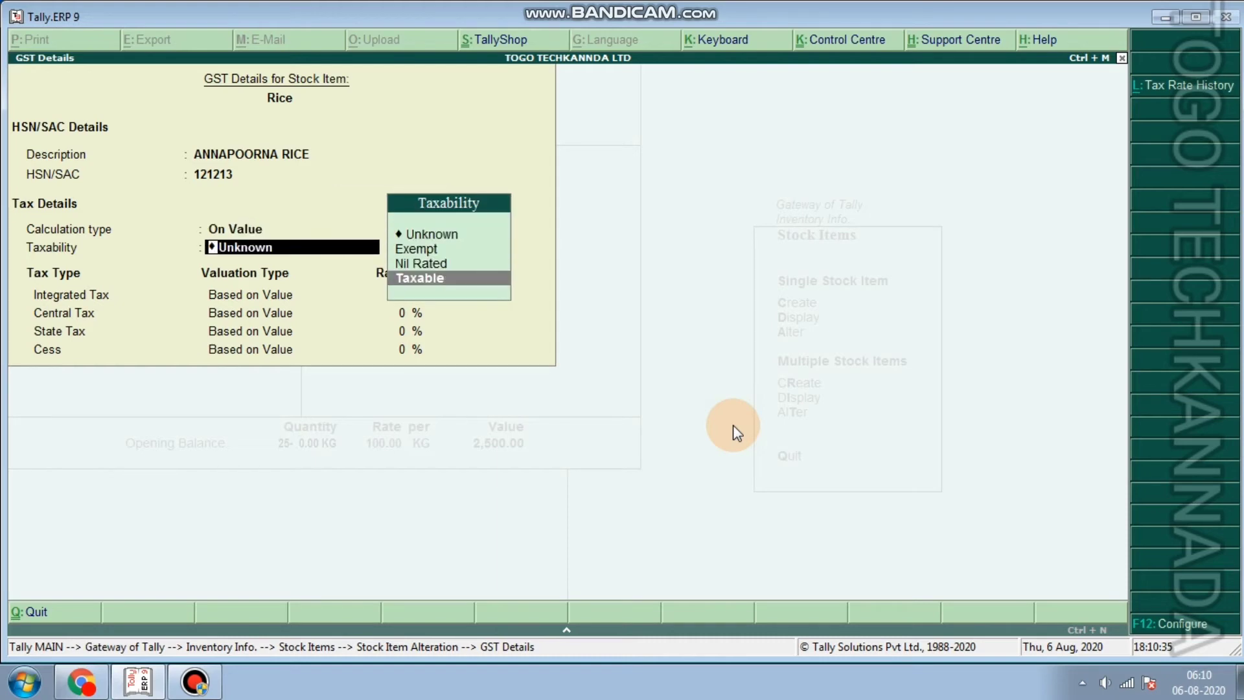
pyautogui.press('Return')
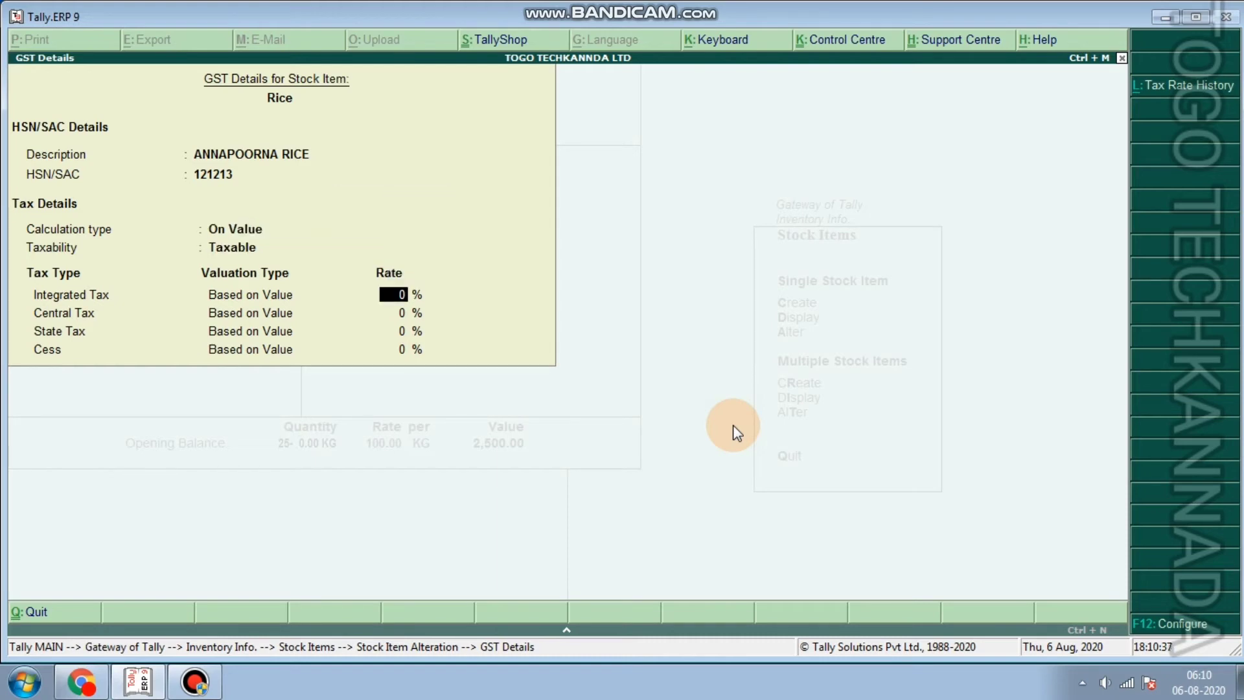
pyautogui.write('5')
pyautogui.press('Return')
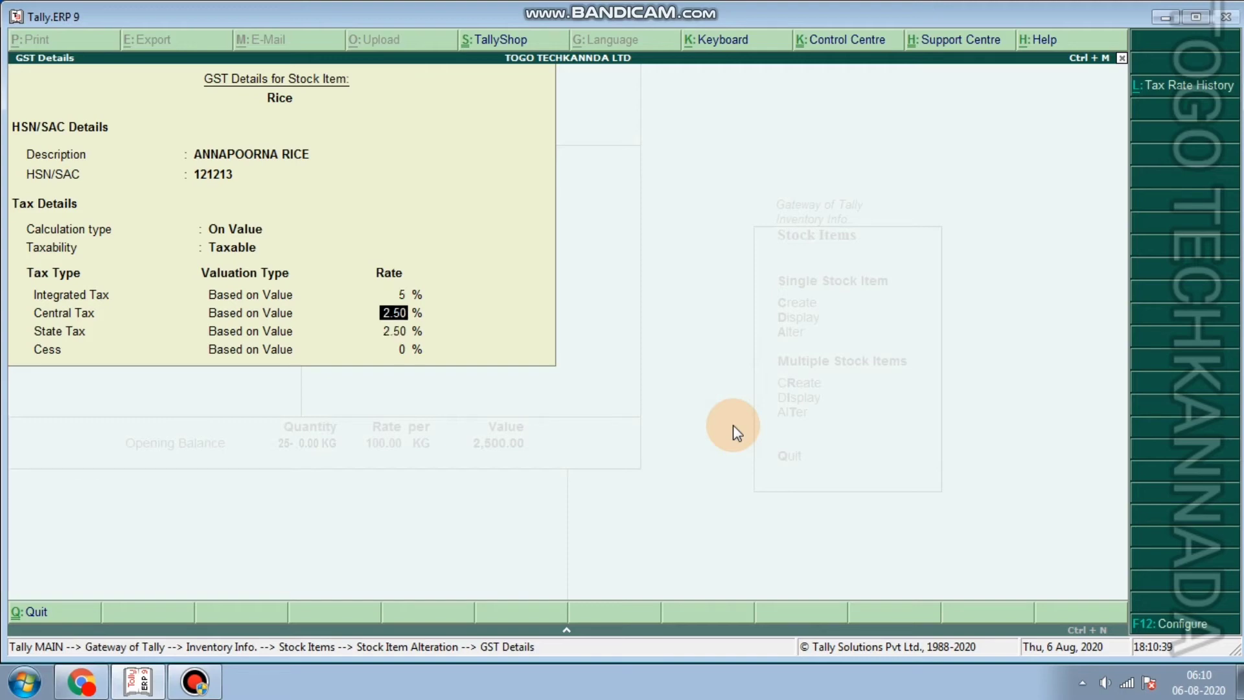
pyautogui.press('Return')
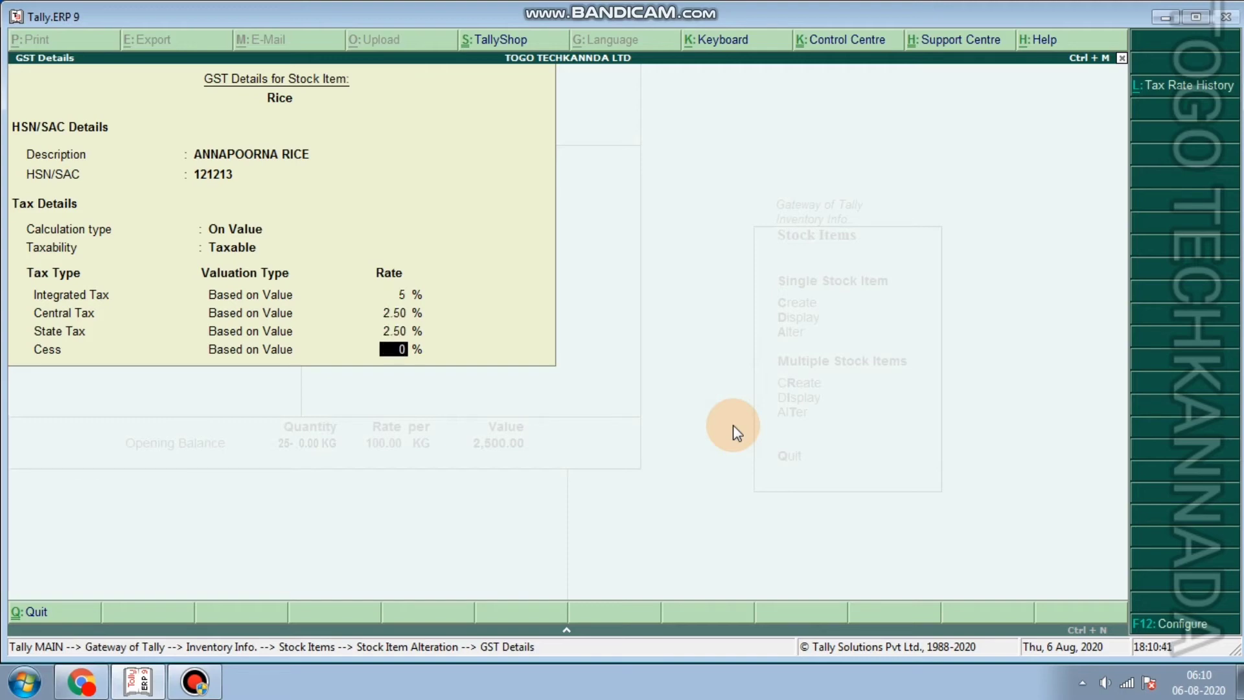
pyautogui.press('Return')
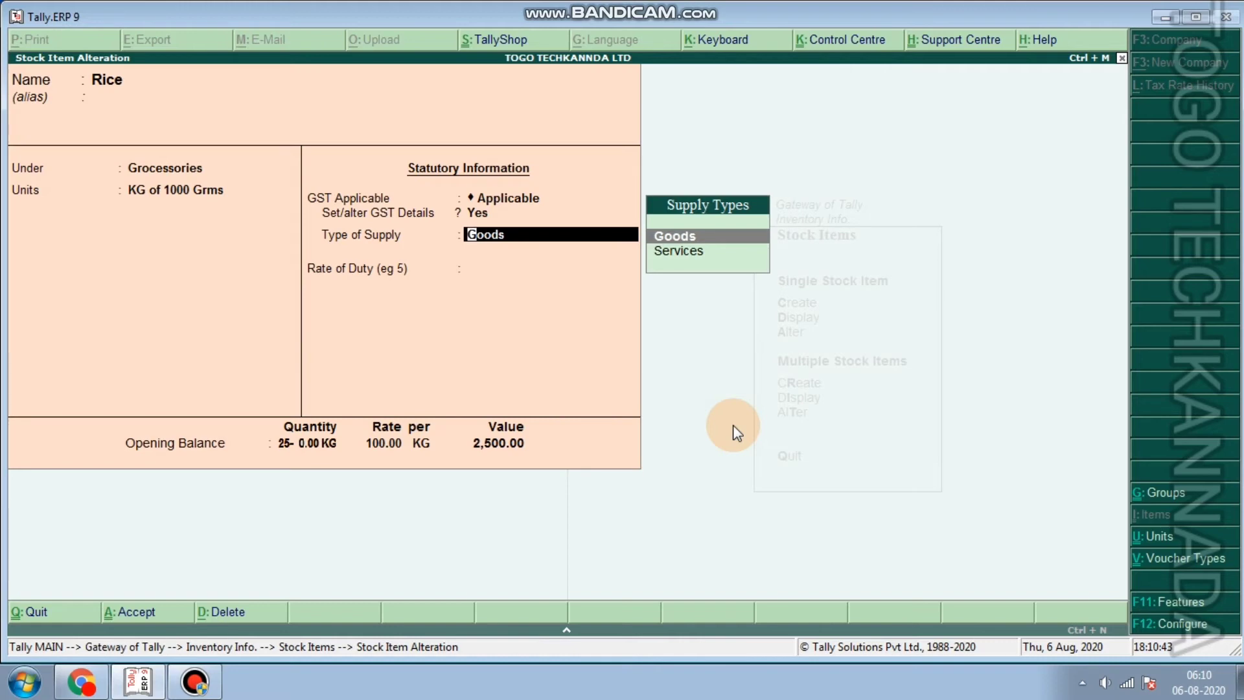
# Save the Rice stock item and exit the stock item selection list
pyautogui.hotkey('ctrl', 'a')
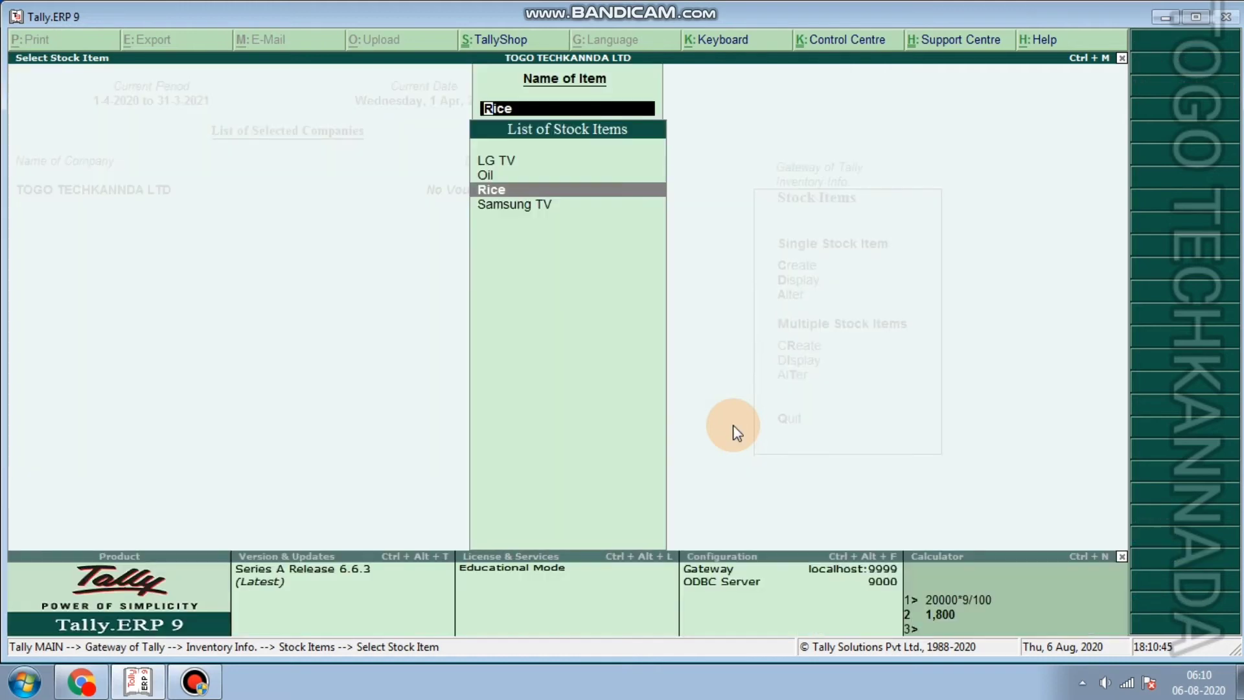
pyautogui.press('Up')
pyautogui.press('Up')
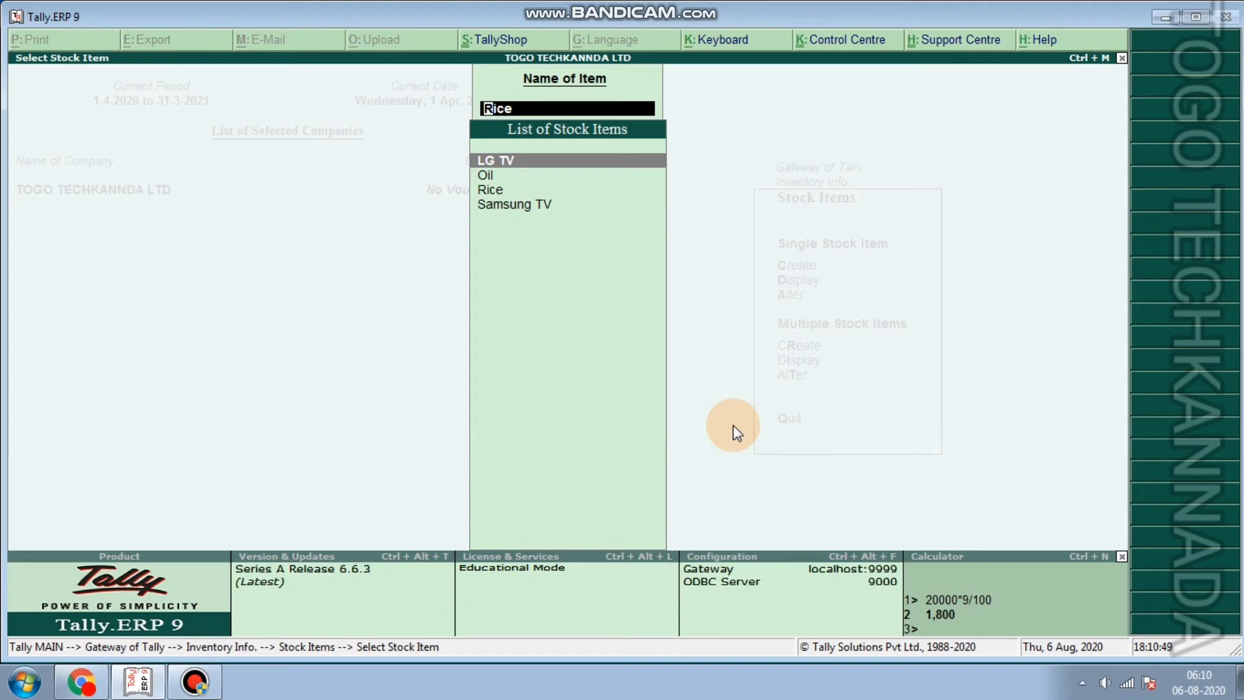
pyautogui.press('Down')
pyautogui.press('Down')
pyautogui.press('Down')
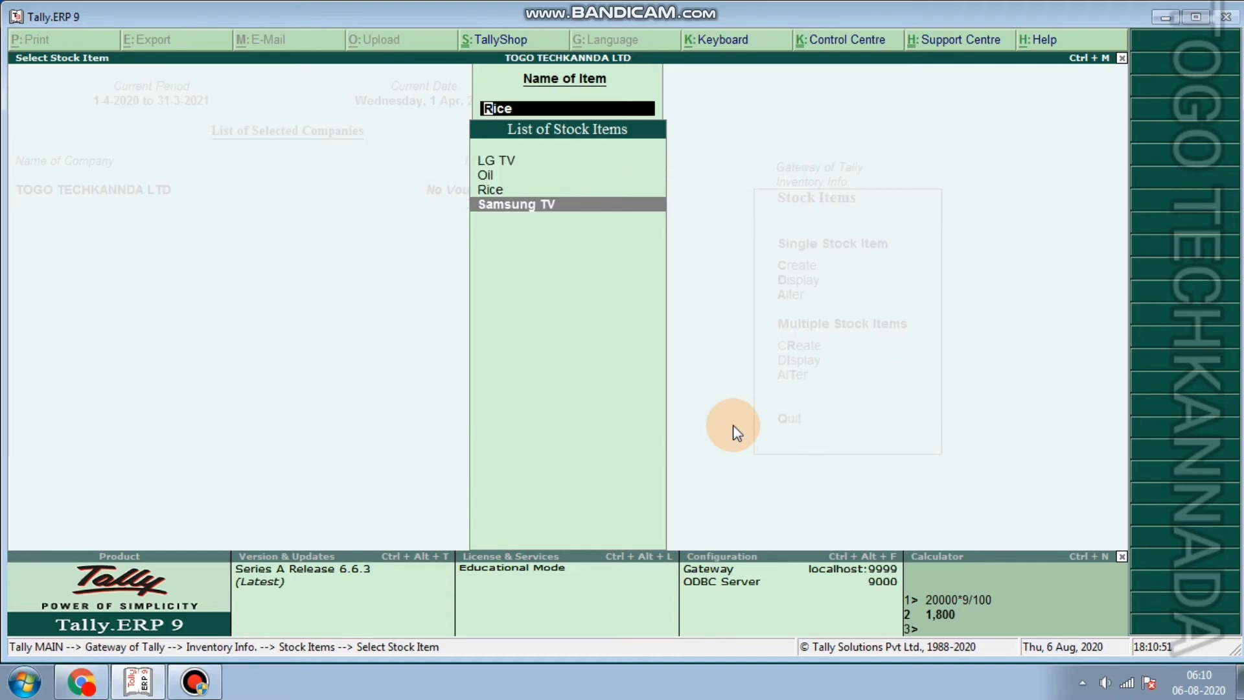
pyautogui.press('Escape')
pyautogui.press('Escape')
pyautogui.press('Escape')
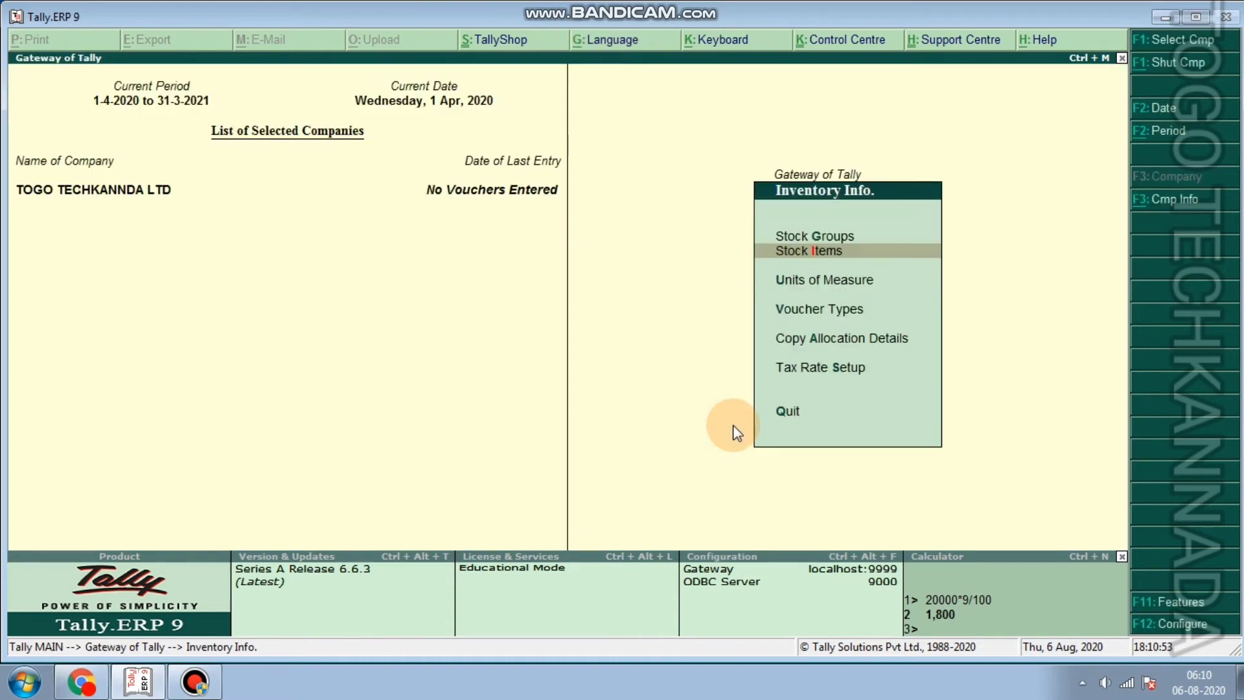
# Give the GST Sales voucher reference A, pick the customer's debtor ledger and accept party details
pyautogui.write('v')
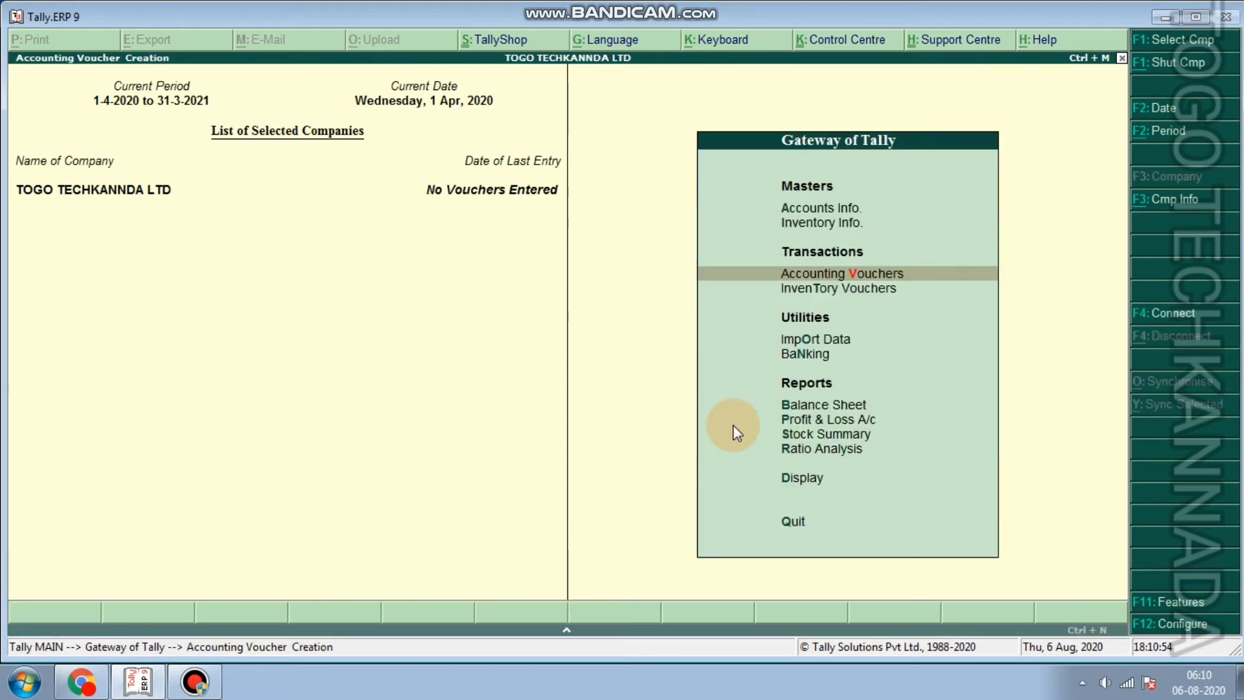
pyautogui.write('A')
pyautogui.press('Return')
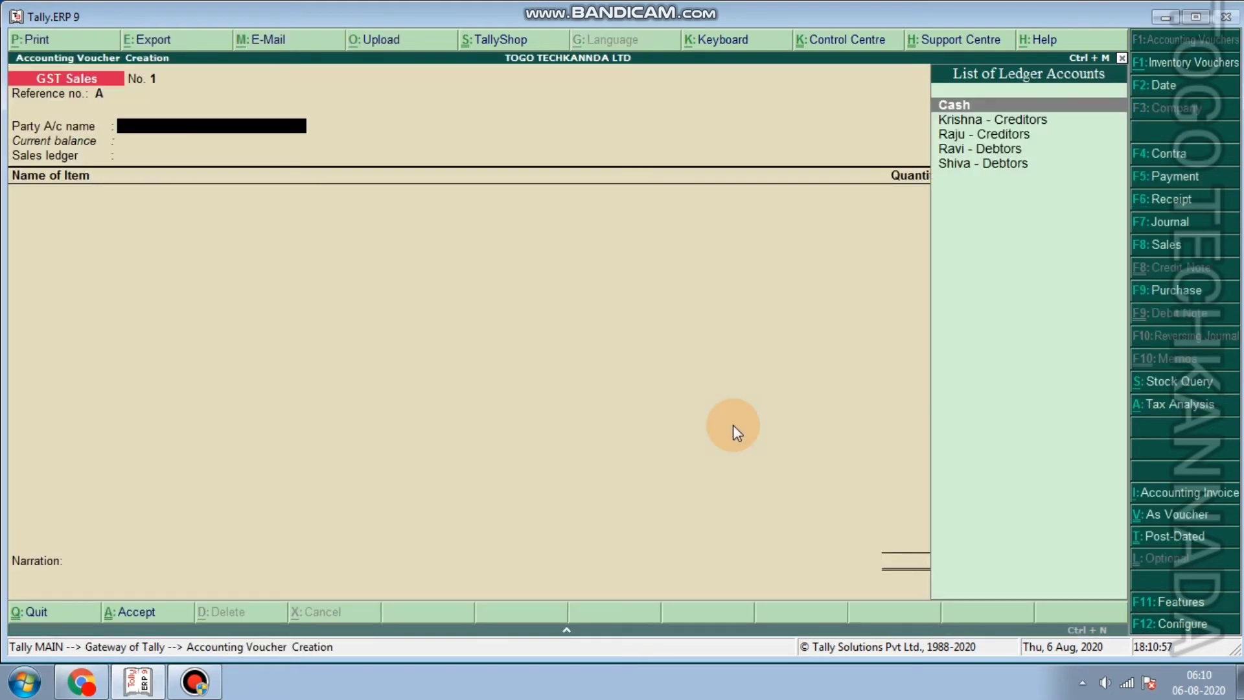
pyautogui.press('Down')
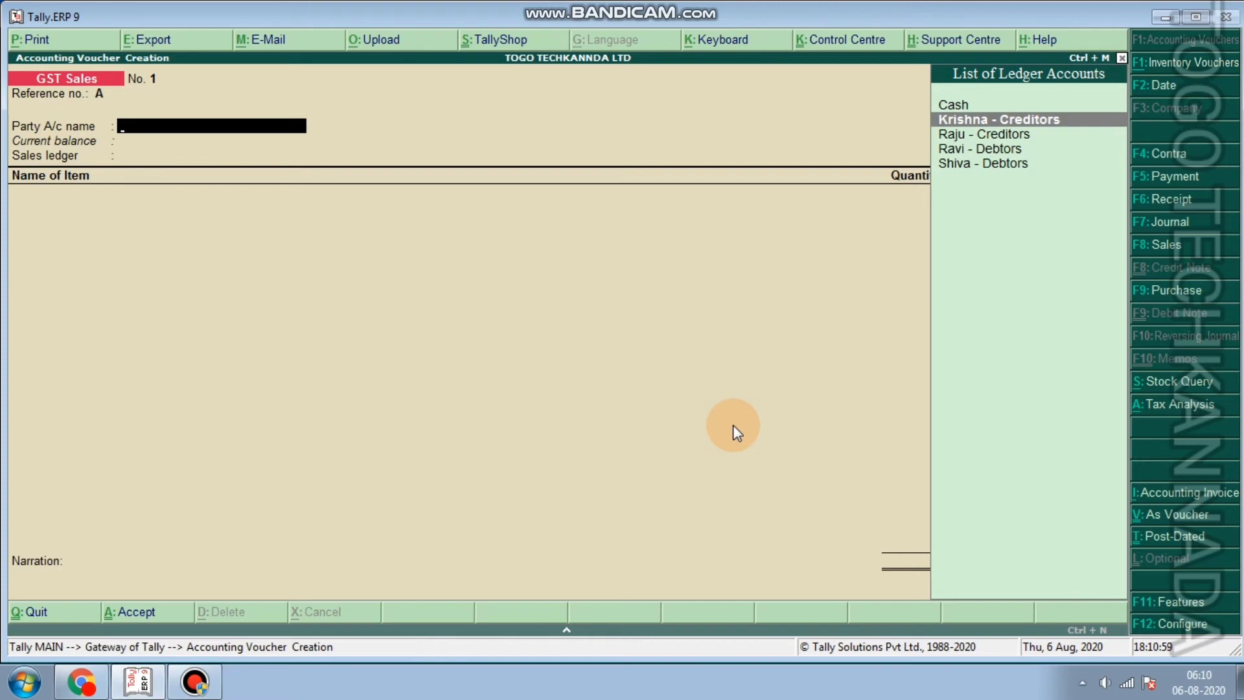
pyautogui.press('Down')
pyautogui.press('Down')
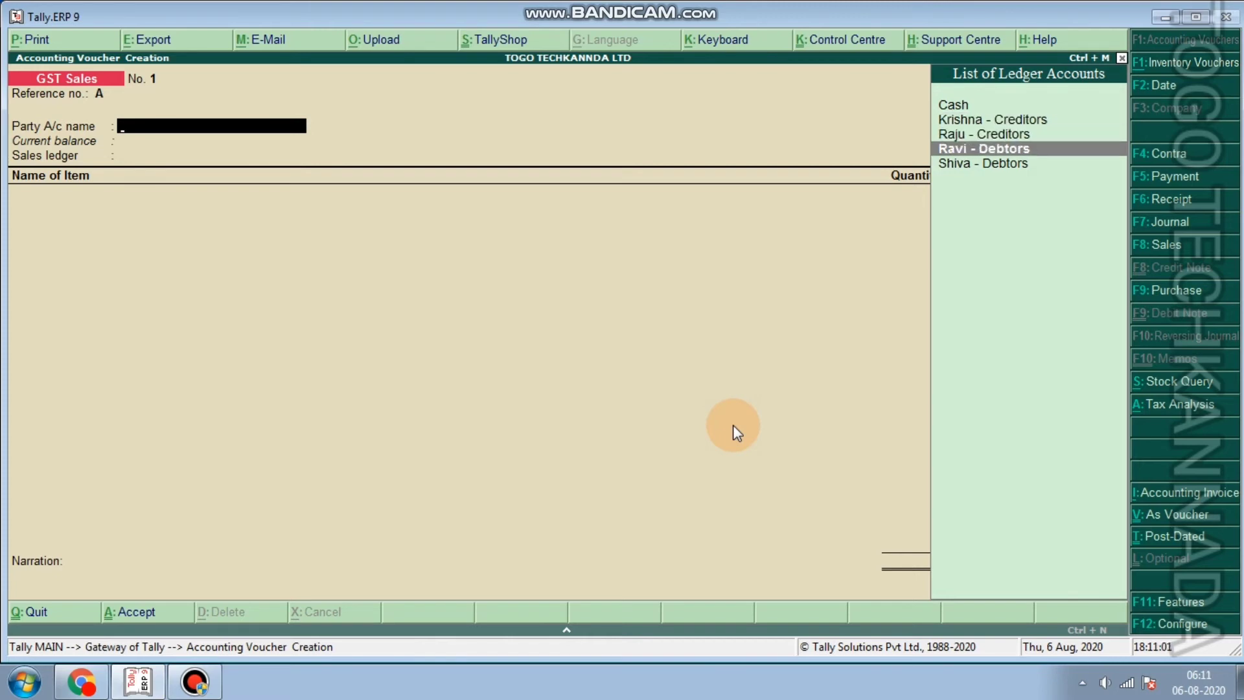
pyautogui.press('Return')
pyautogui.press('Return')
pyautogui.press('Return')
pyautogui.press('Return')
pyautogui.press('Return')
pyautogui.press('Return')
pyautogui.press('Return')
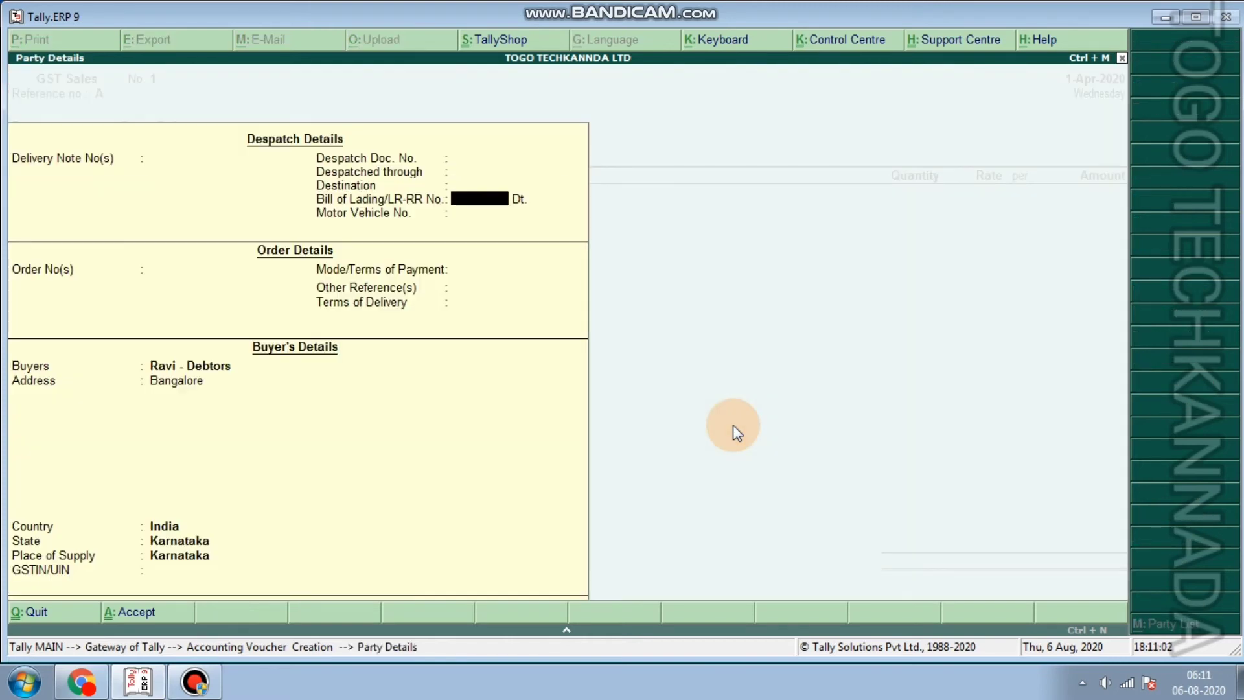
pyautogui.press('Return')
pyautogui.press('Return')
pyautogui.press('Return')
pyautogui.press('Return')
pyautogui.press('Return')
pyautogui.press('Return')
pyautogui.press('Return')
pyautogui.press('Return')
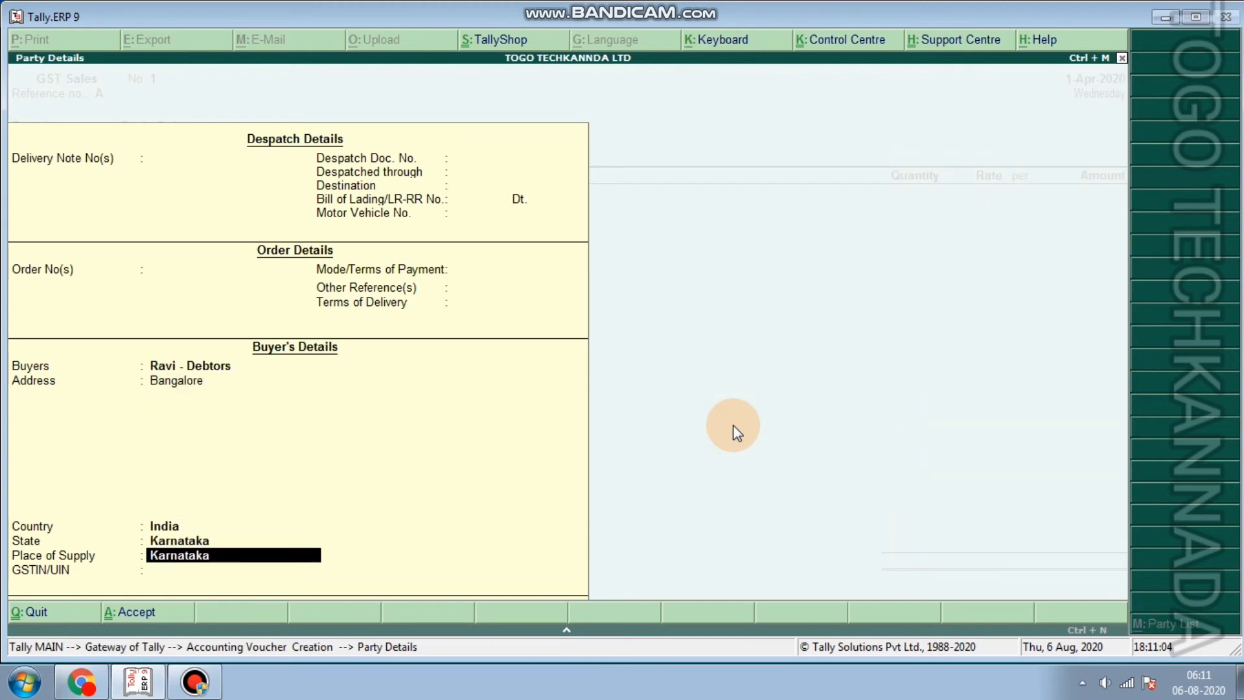
pyautogui.press('Return')
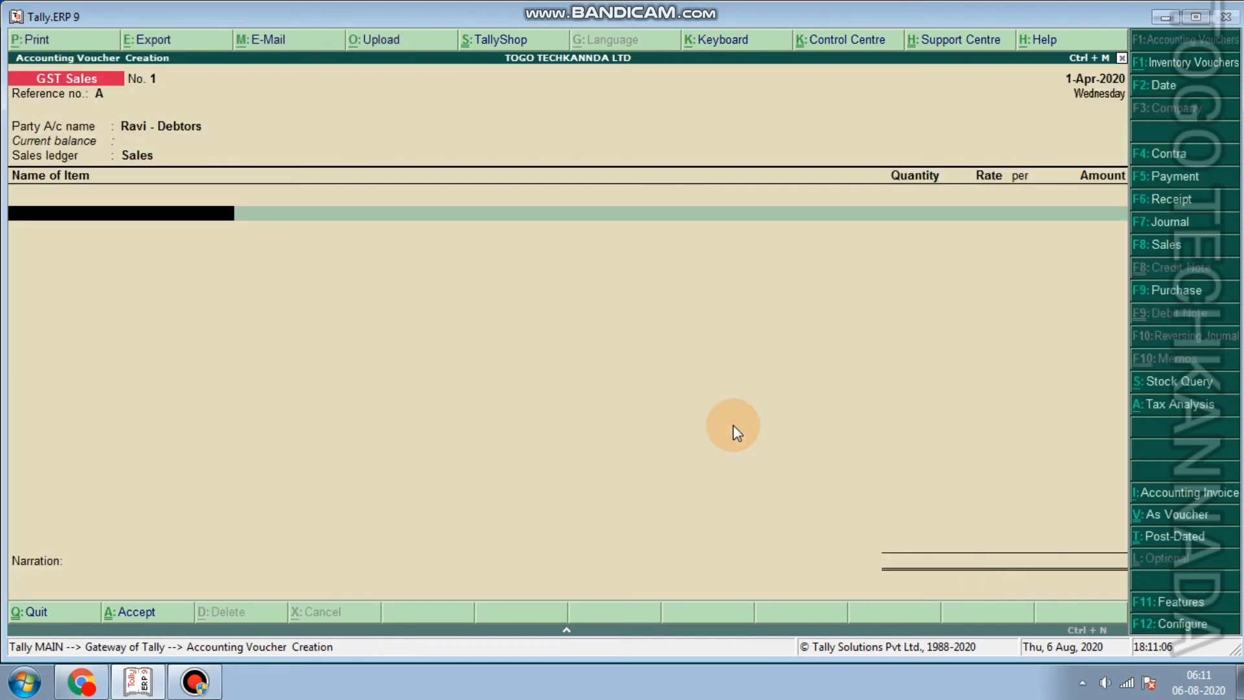
# Set Sales as the sales ledger and add 1 Samsung TV at a rate of 25,000
pyautogui.press('Return')
pyautogui.write('SA')
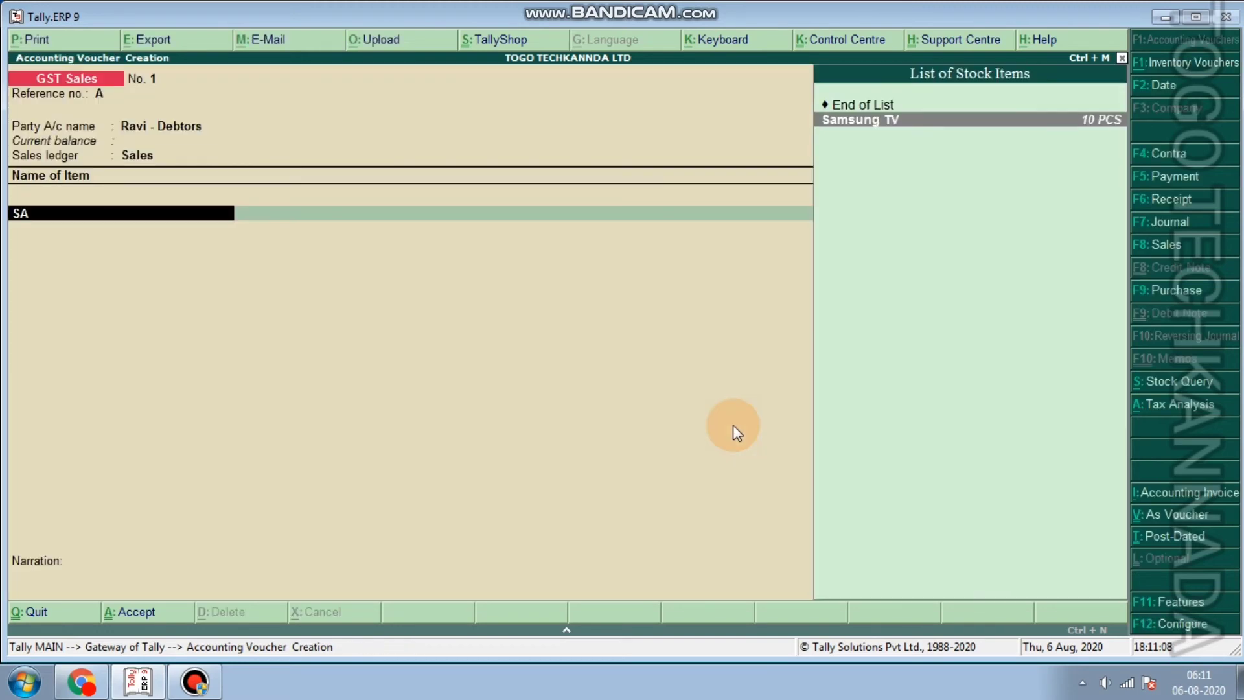
pyautogui.press('Return')
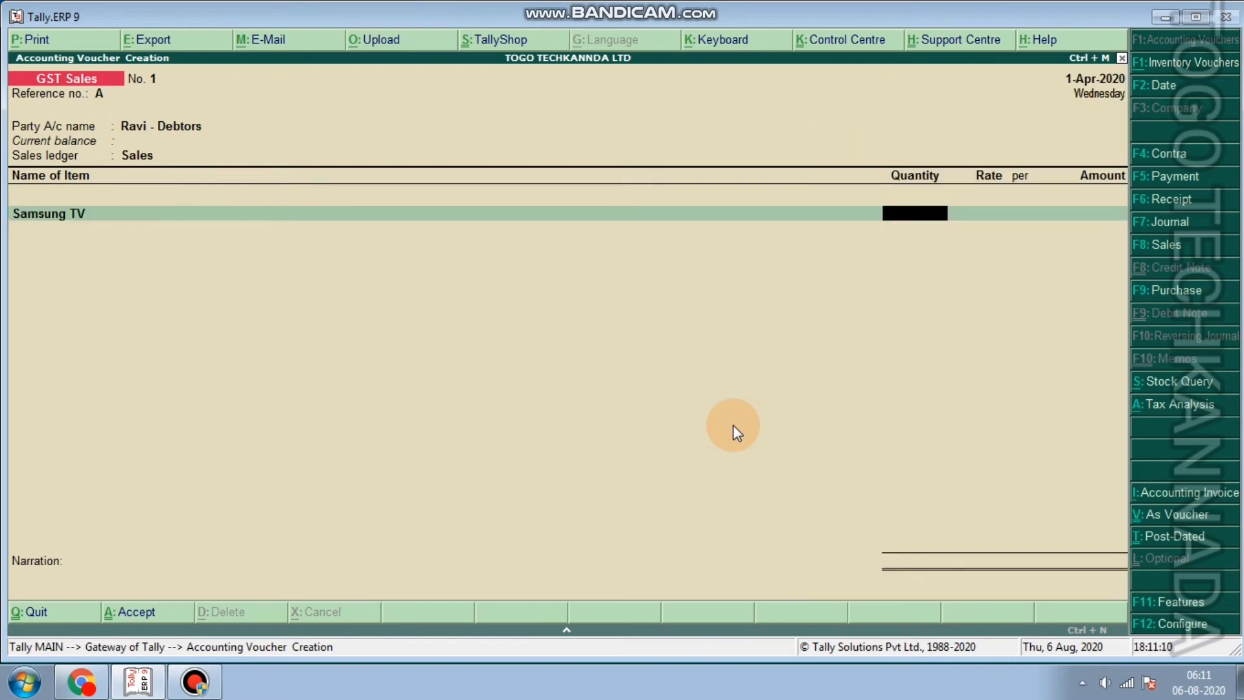
pyautogui.write('1')
pyautogui.press('Return')
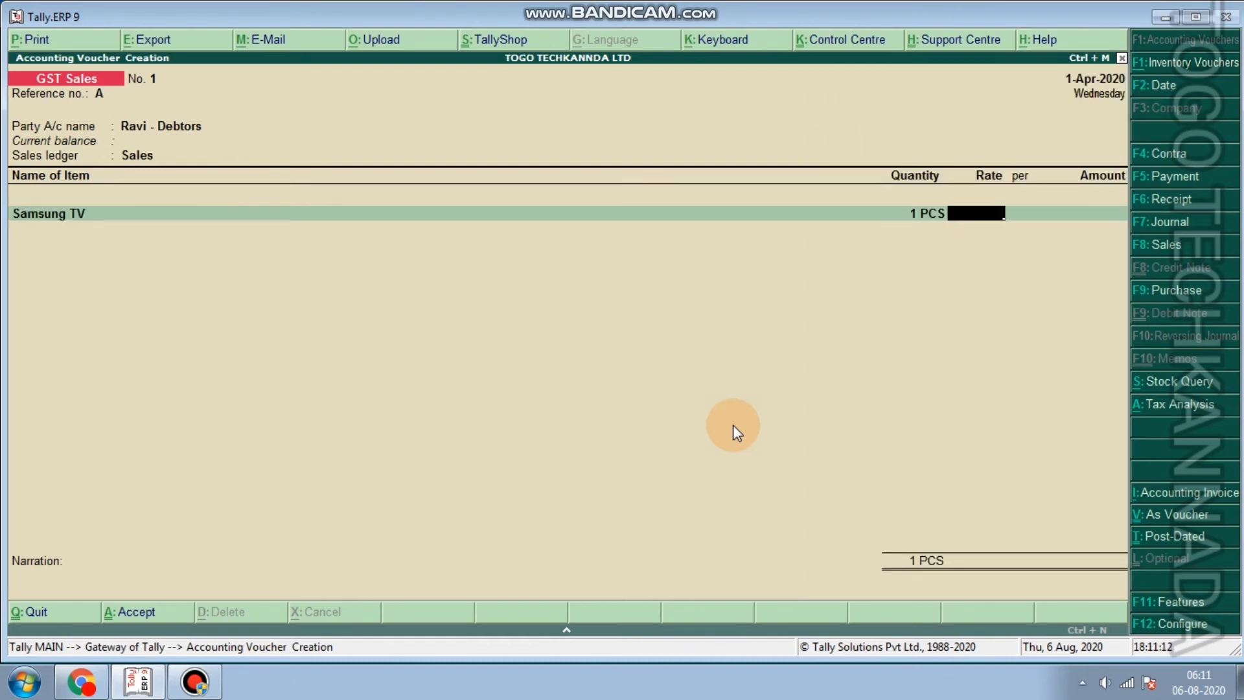
pyautogui.write('25000')
pyautogui.press('Return')
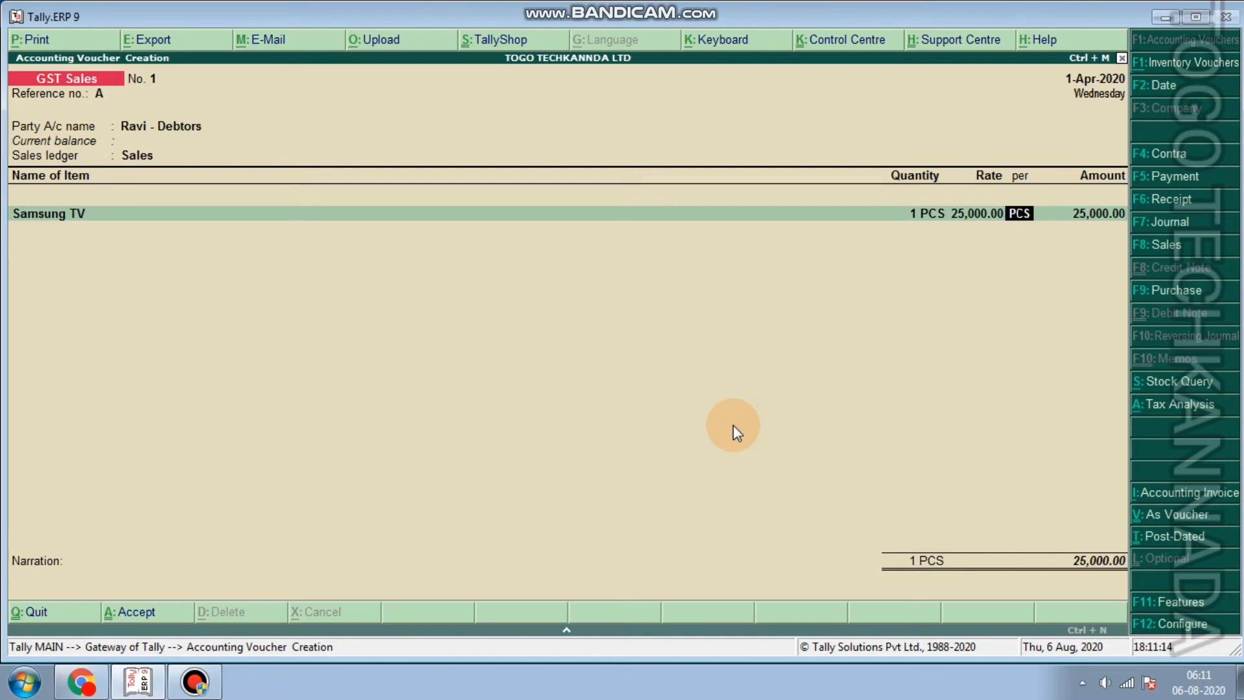
pyautogui.press('Return')
pyautogui.press('Return')
pyautogui.press('Return')
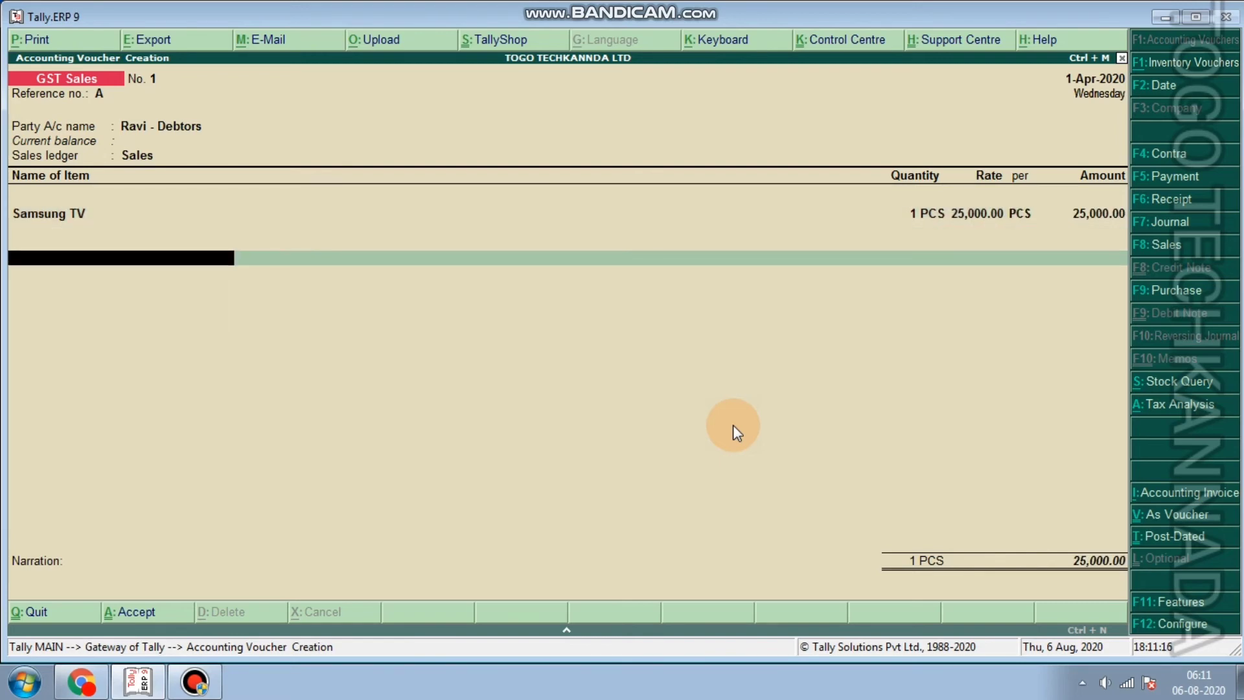
# Add a CGST line of 2,250, verifying 9% of 25,000 in the calculator
pyautogui.write('C')
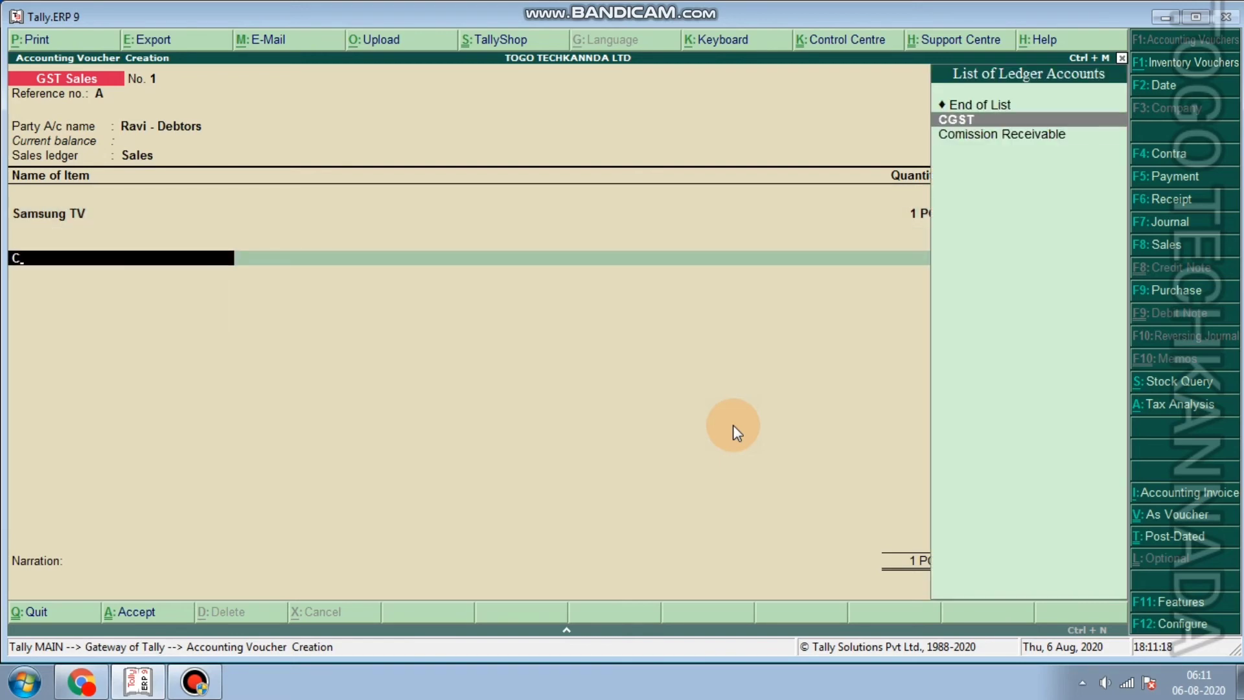
pyautogui.press('Return')
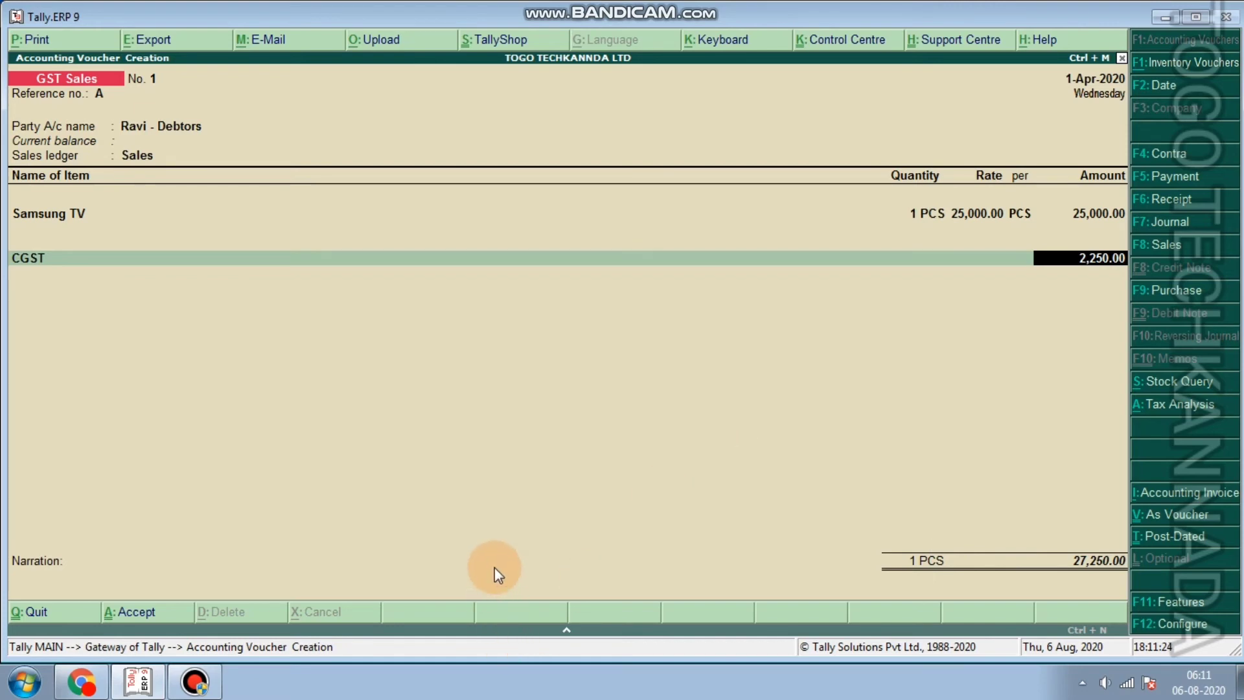
pyautogui.hotkey('ctrl', 'n')
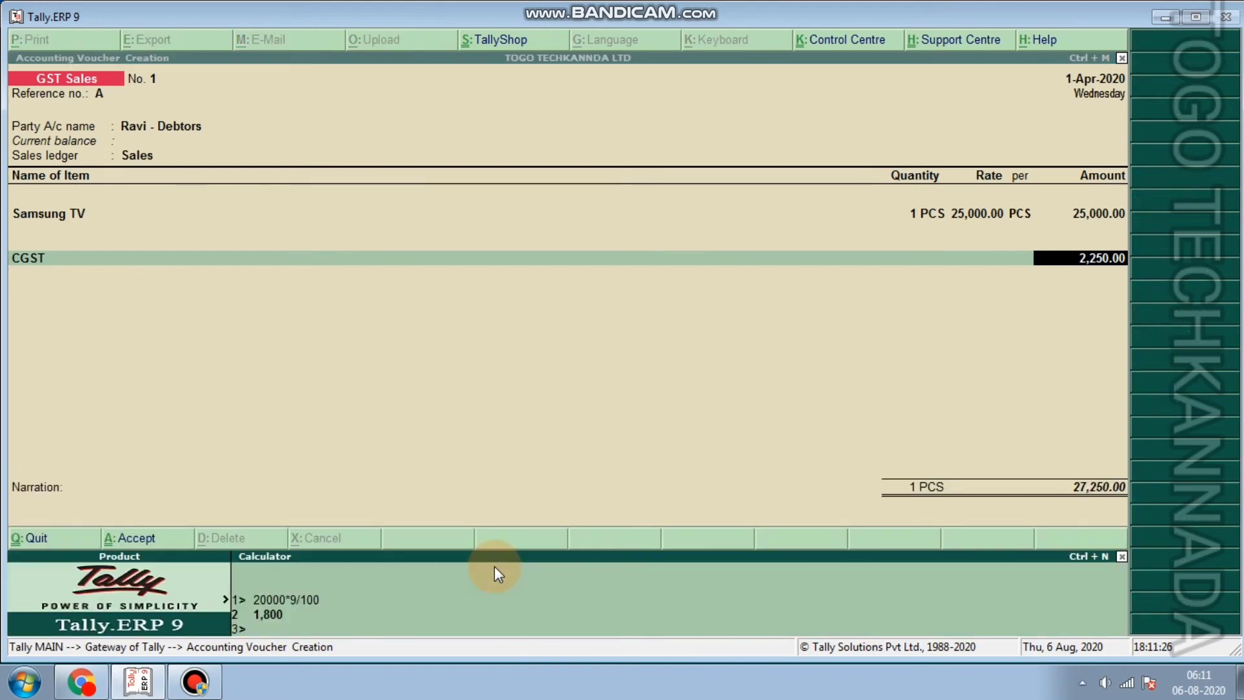
pyautogui.write('25000*9/100')
pyautogui.press('Return')
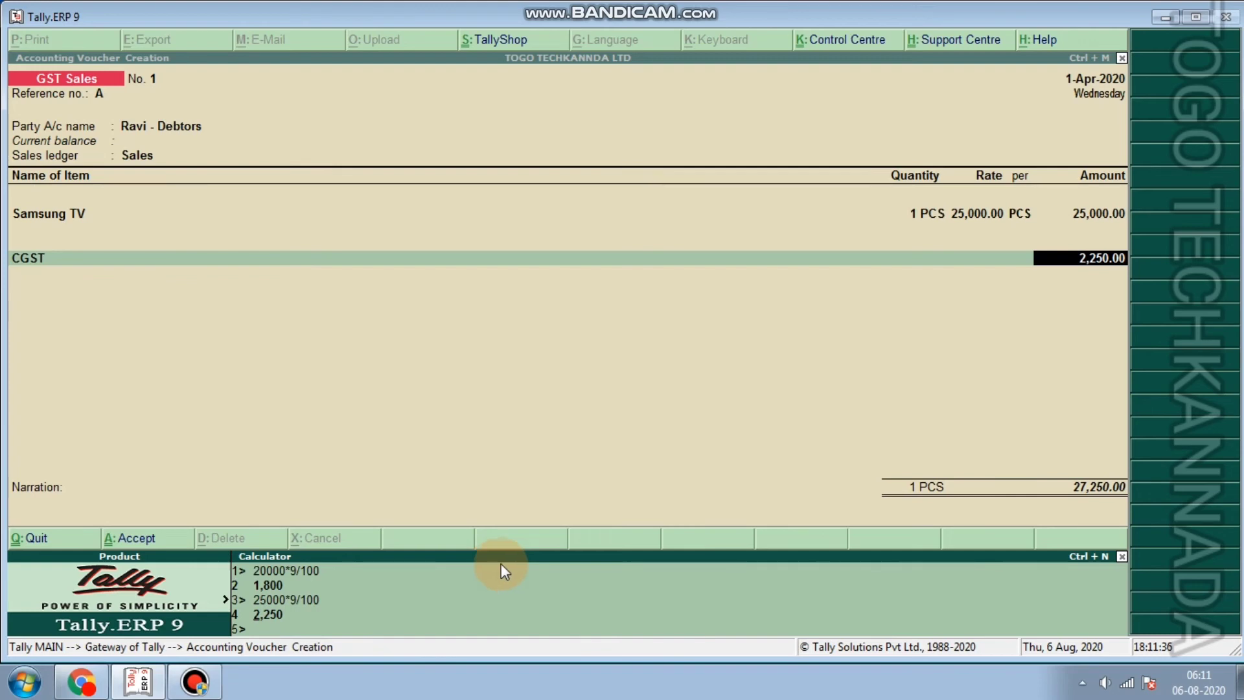
pyautogui.click(640, 407)
pyautogui.press('Return')
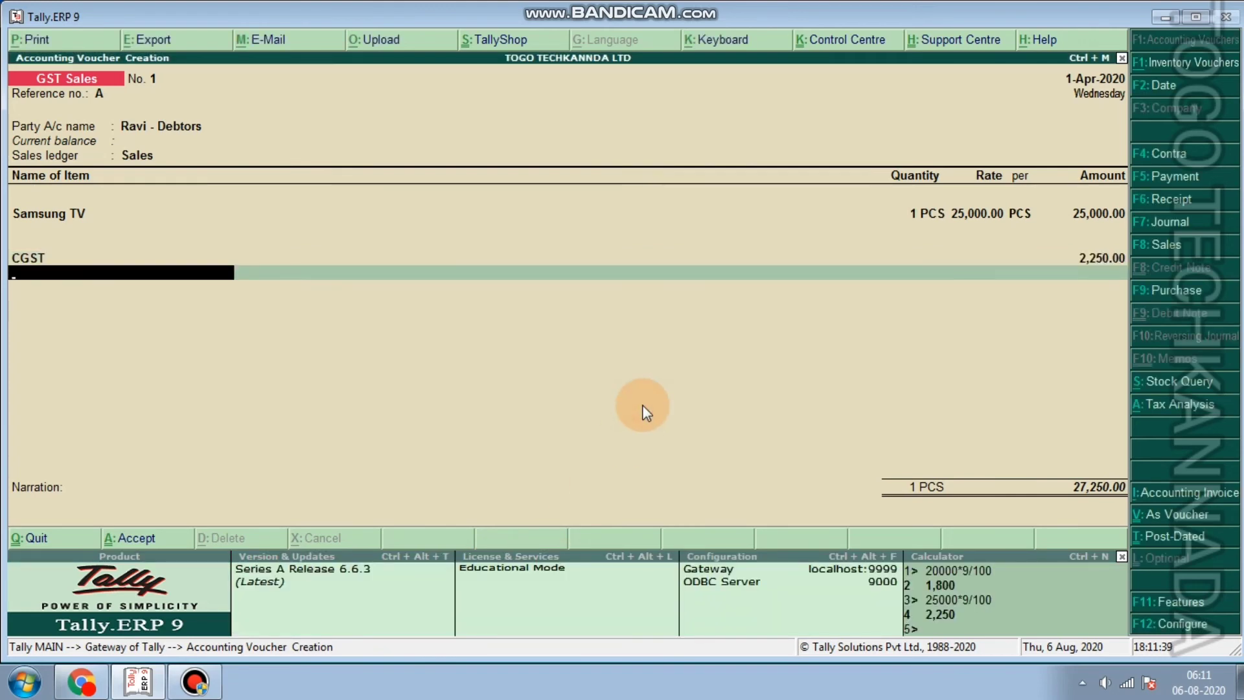
# Add the SGST ledger at 2,250.00, enter narration 'BEING TV SOLD', and save the voucher
pyautogui.write('SGST')
pyautogui.press('Return')
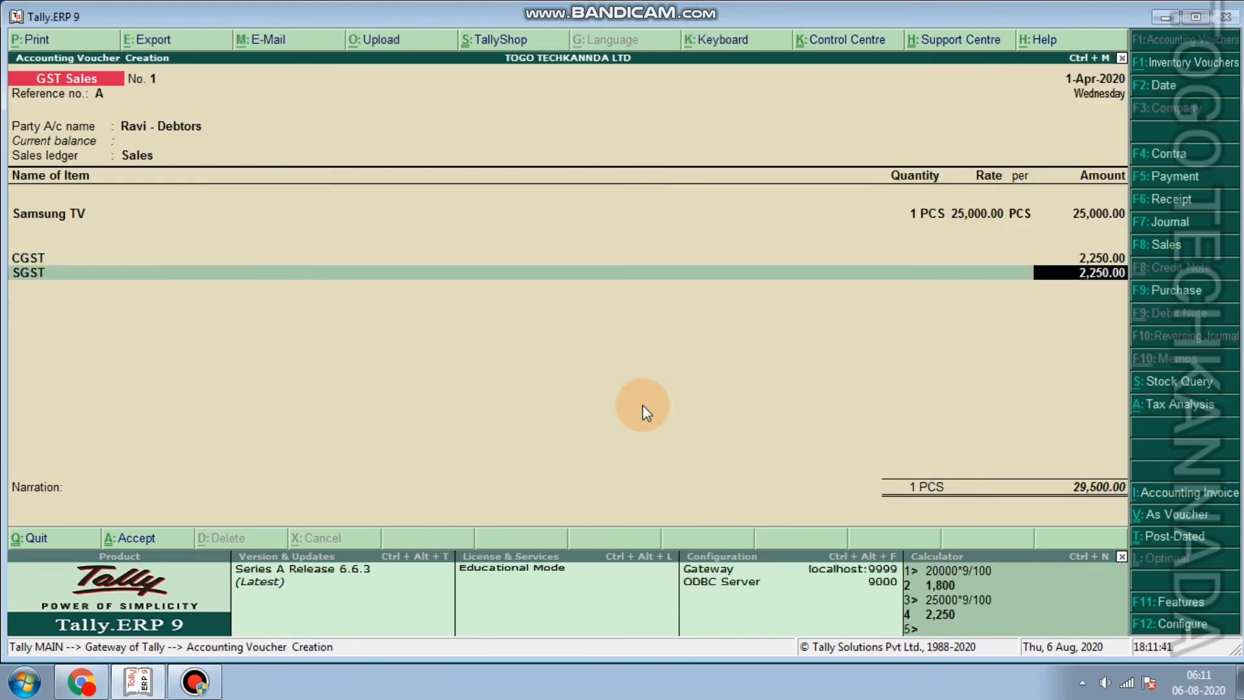
pyautogui.press('Return')
pyautogui.press('Return')
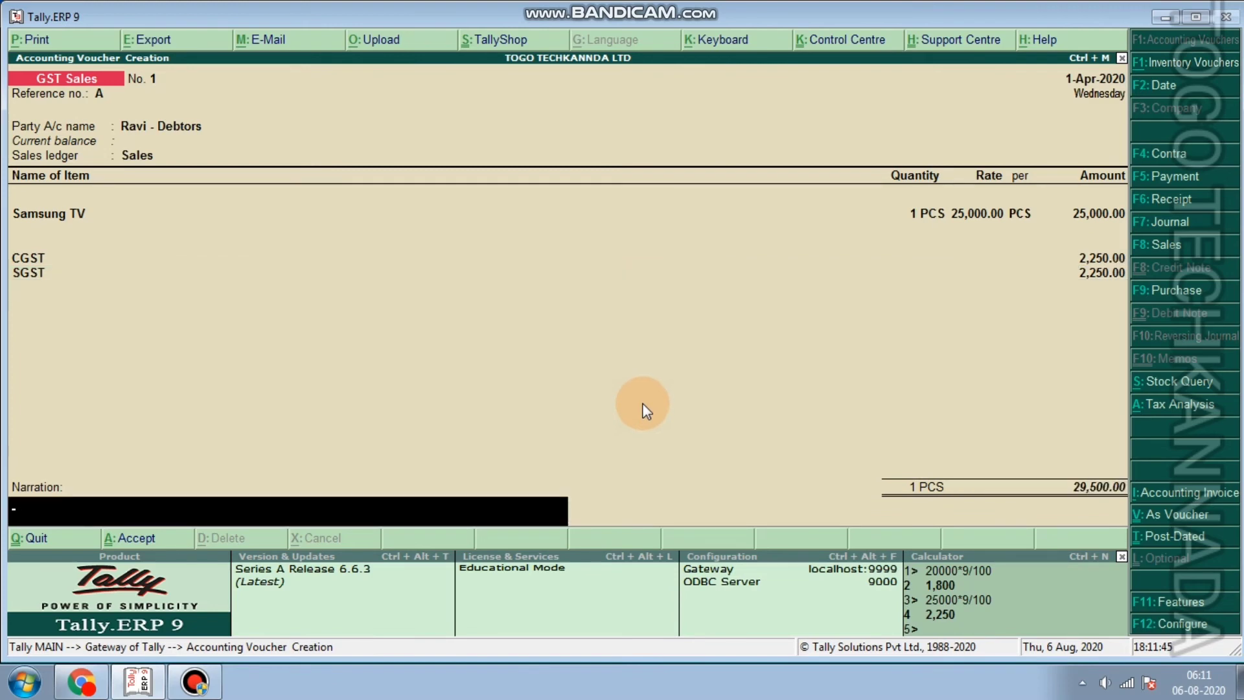
pyautogui.write('BEING TV SOLD')
pyautogui.press('Return')
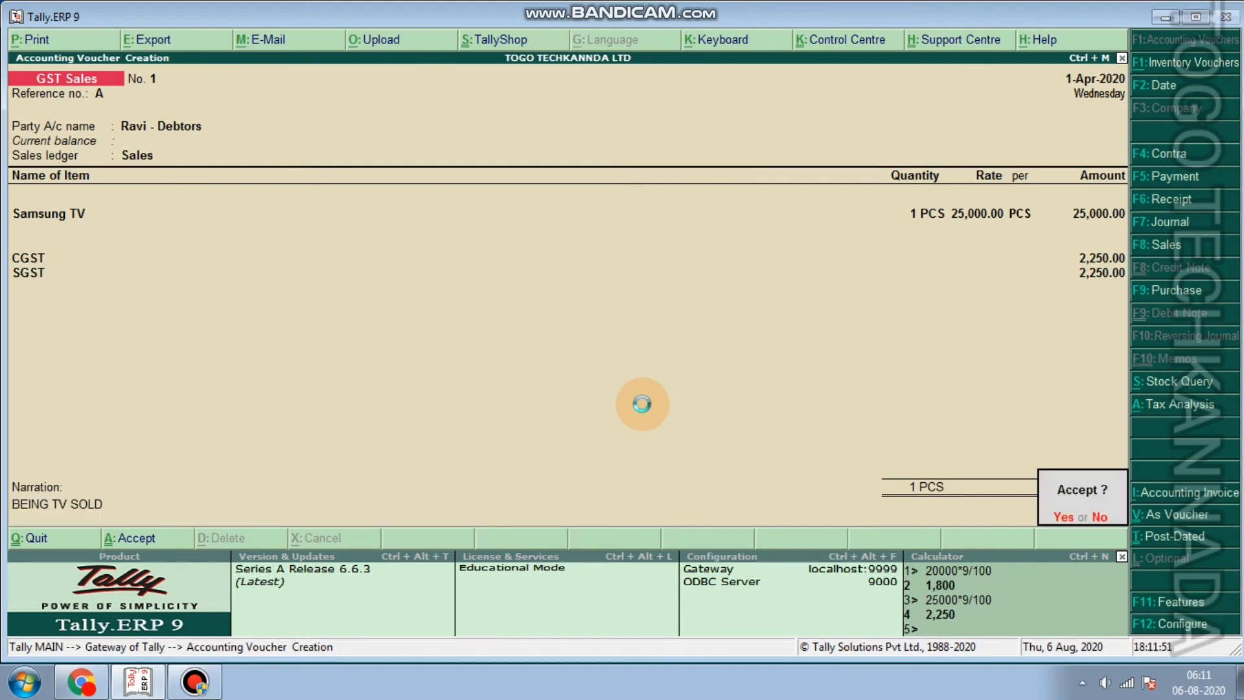
pyautogui.press('Return')
# Quit voucher entry and return to Gateway of Tally
pyautogui.press('Escape')
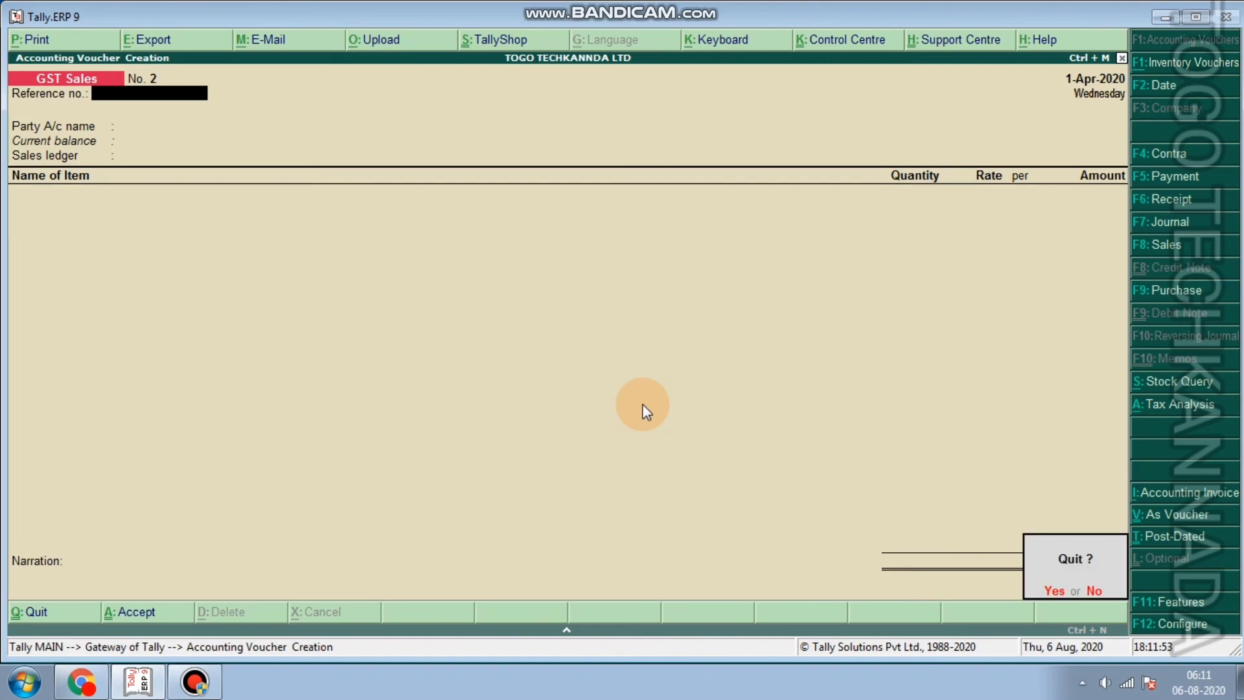
pyautogui.press('Return')
pyautogui.press('Down')
pyautogui.press('Down')
pyautogui.press('Down')
pyautogui.press('Down')
pyautogui.press('Down')
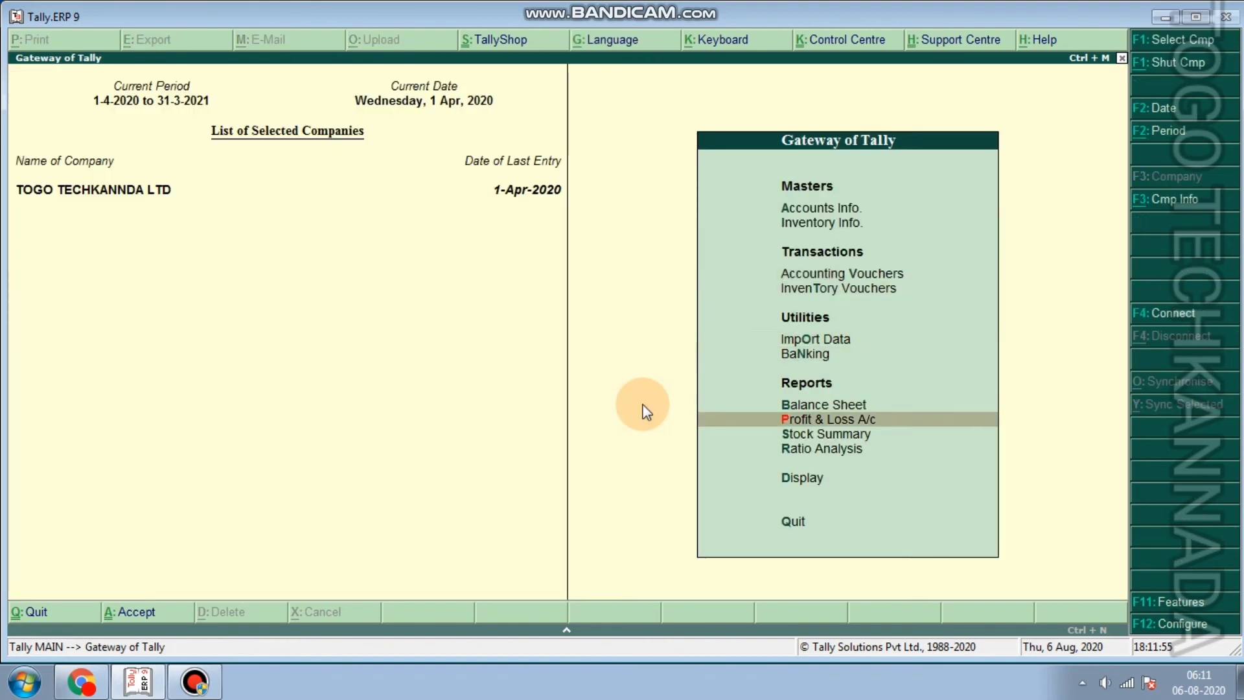
pyautogui.press('Down')
# Review the Stock Summary, then open the Profit & Loss A/c showing Sales 25,000.00 and Nett Profit 5,000.00
pyautogui.press('Return')
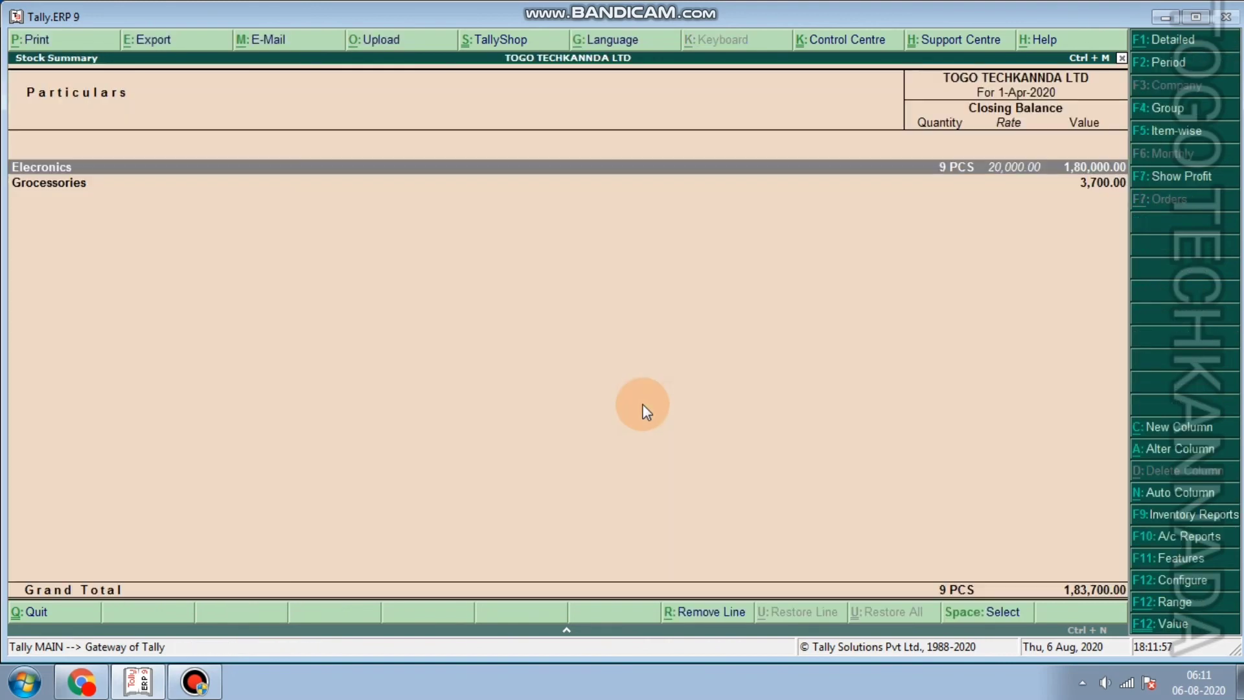
pyautogui.press('Escape')
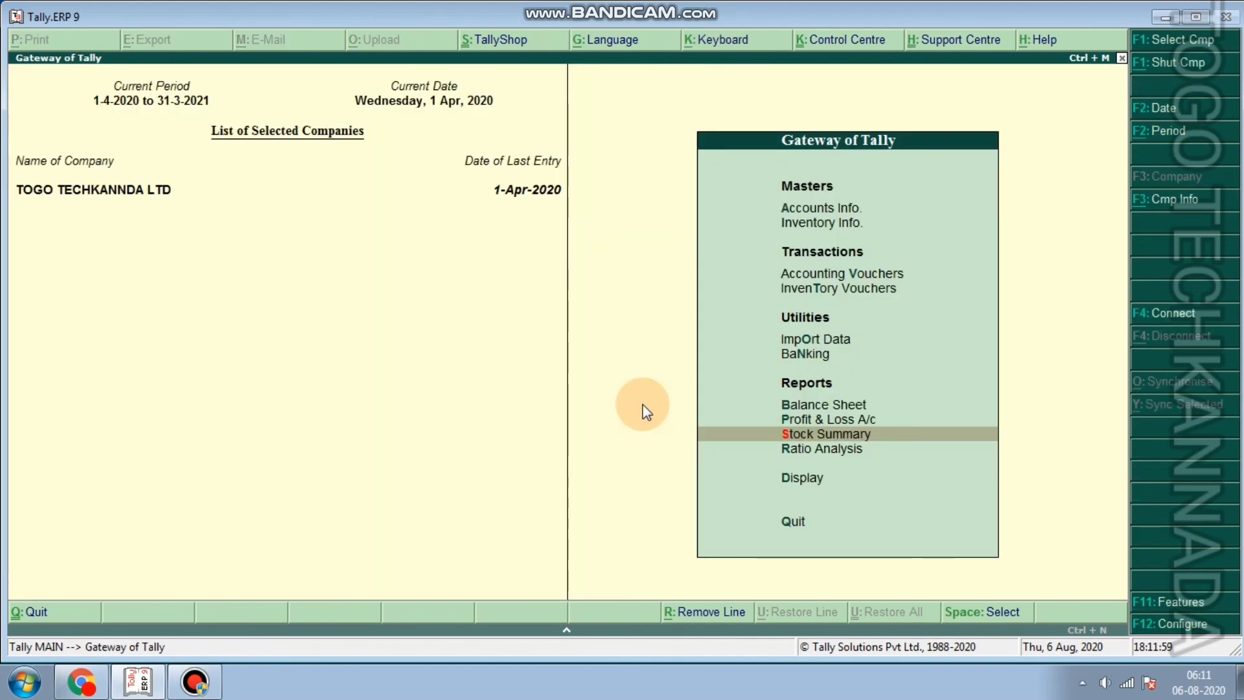
pyautogui.press('Up')
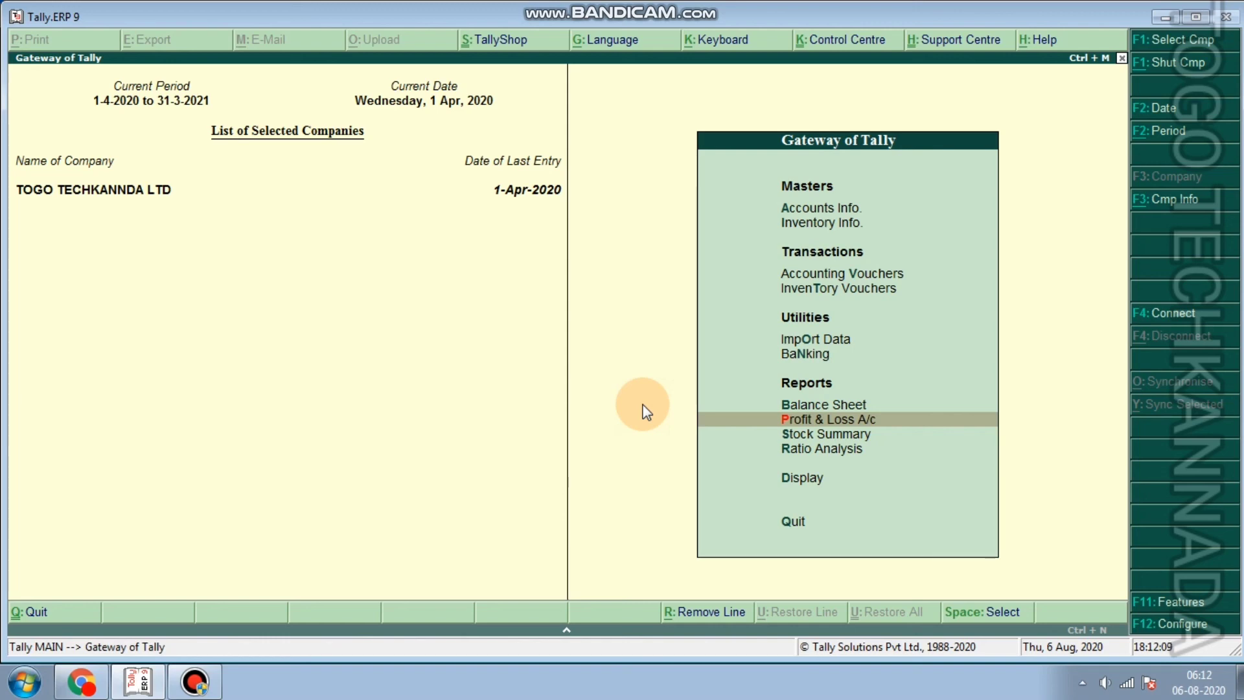
pyautogui.press('Down')
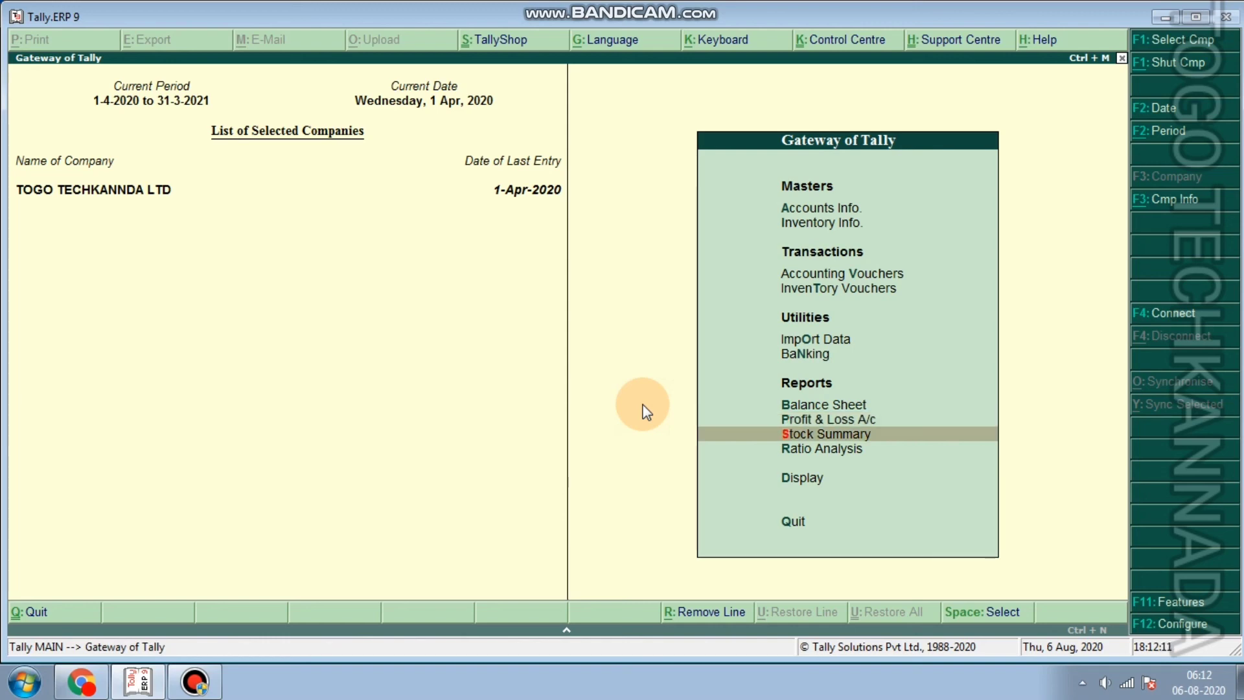
pyautogui.press('Up')
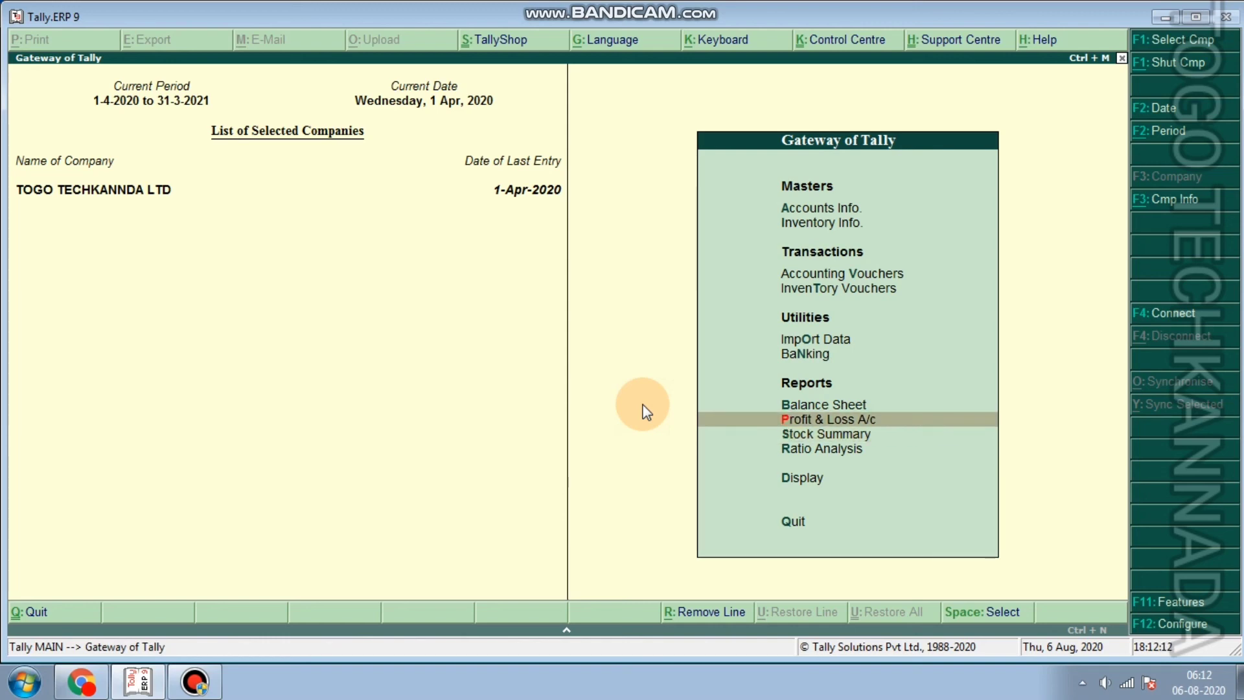
pyautogui.press('Return')
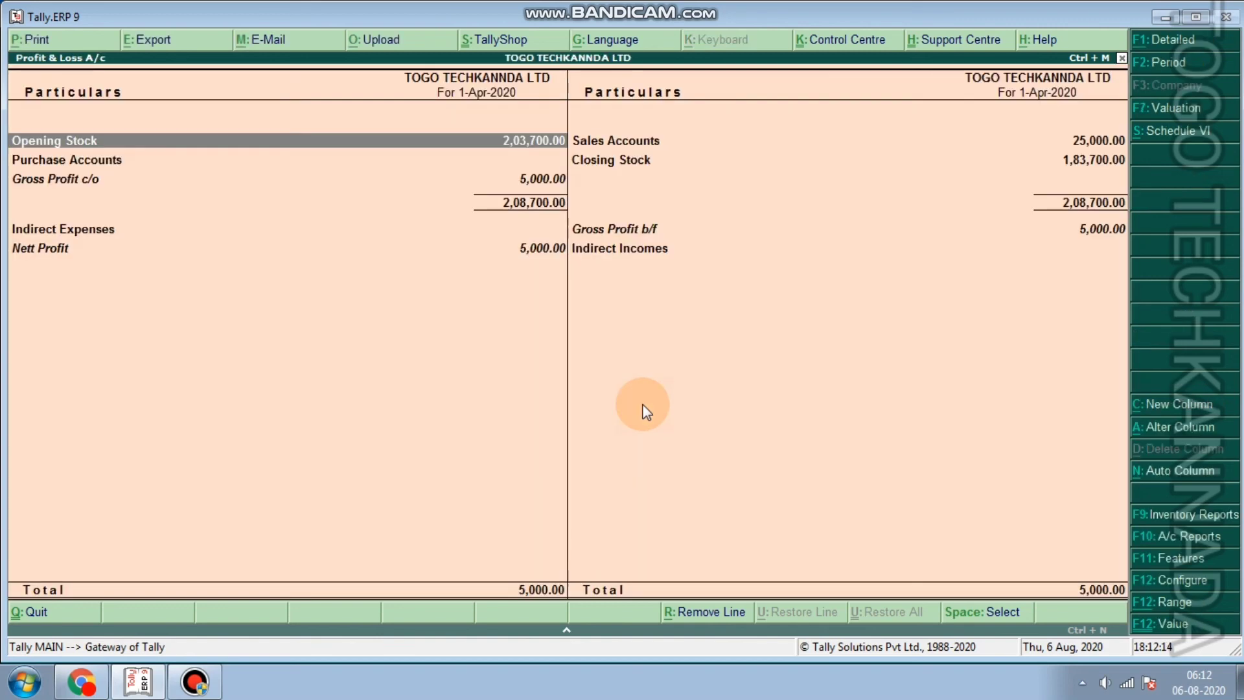
# Drill from Sales Accounts 25,000.00 down to the saved Sales voucher, then close the reports
pyautogui.press('Right')
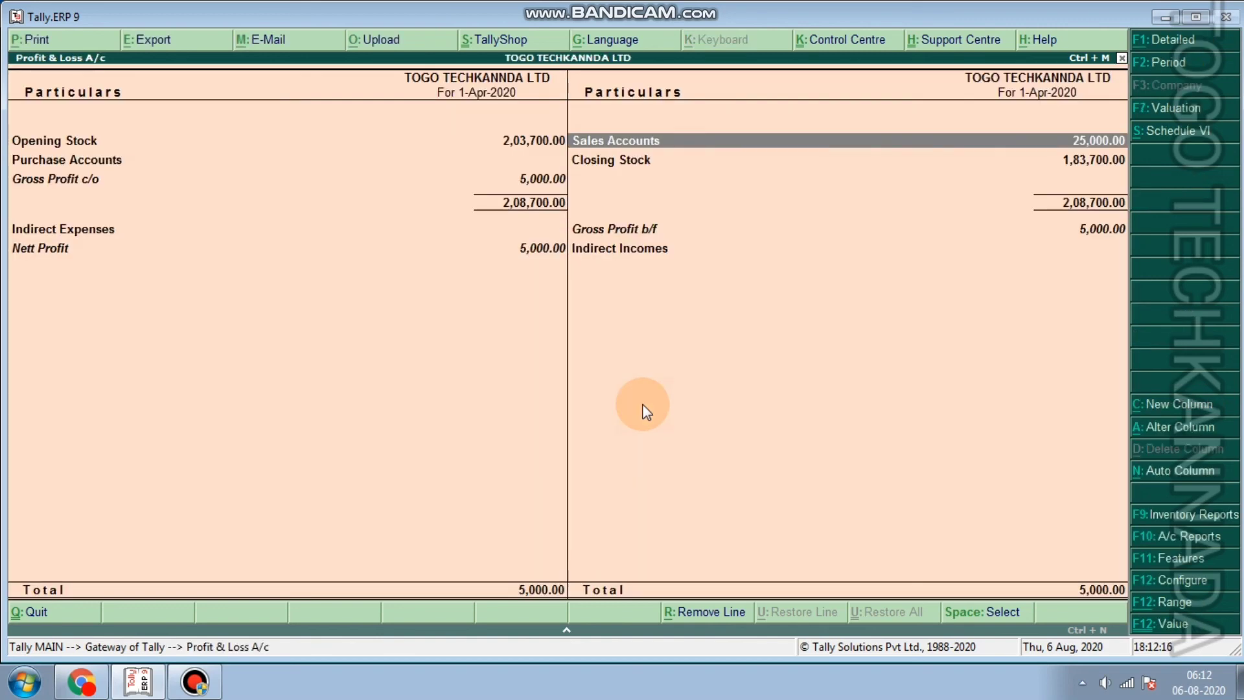
pyautogui.press('Return')
pyautogui.press('Return')
pyautogui.press('Return')
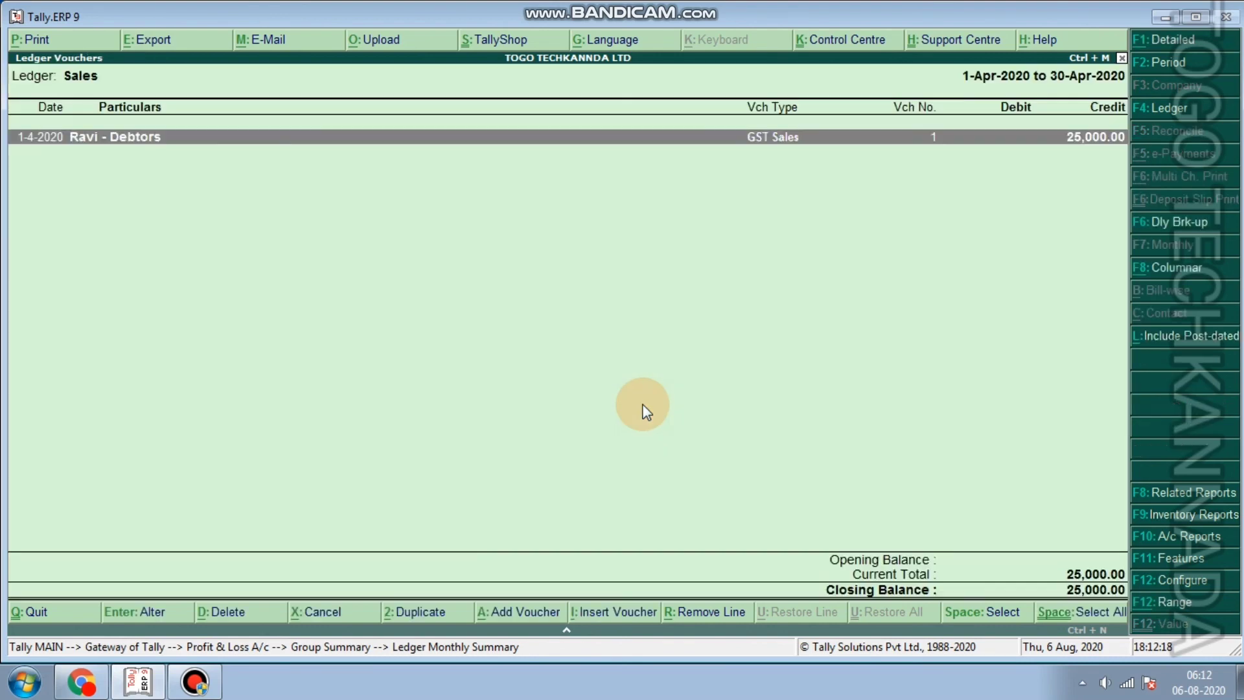
pyautogui.press('Return')
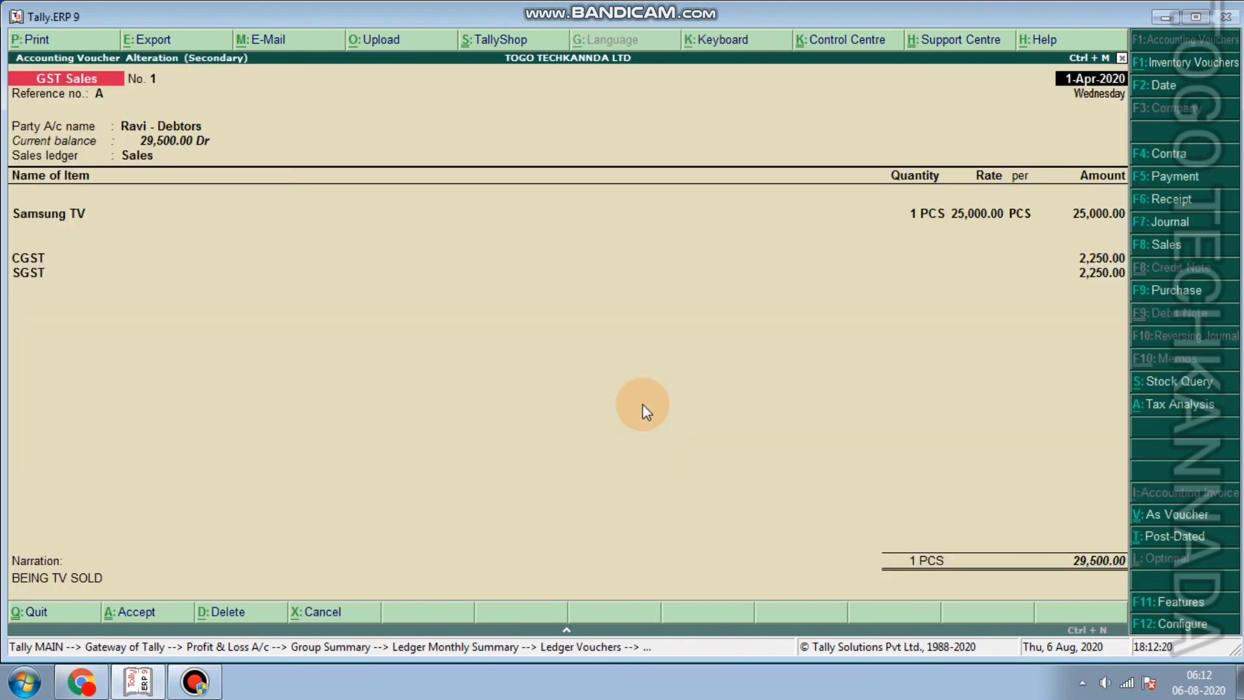
pyautogui.press('Escape')
pyautogui.press('Escape')
pyautogui.press('Escape')
pyautogui.press('Escape')
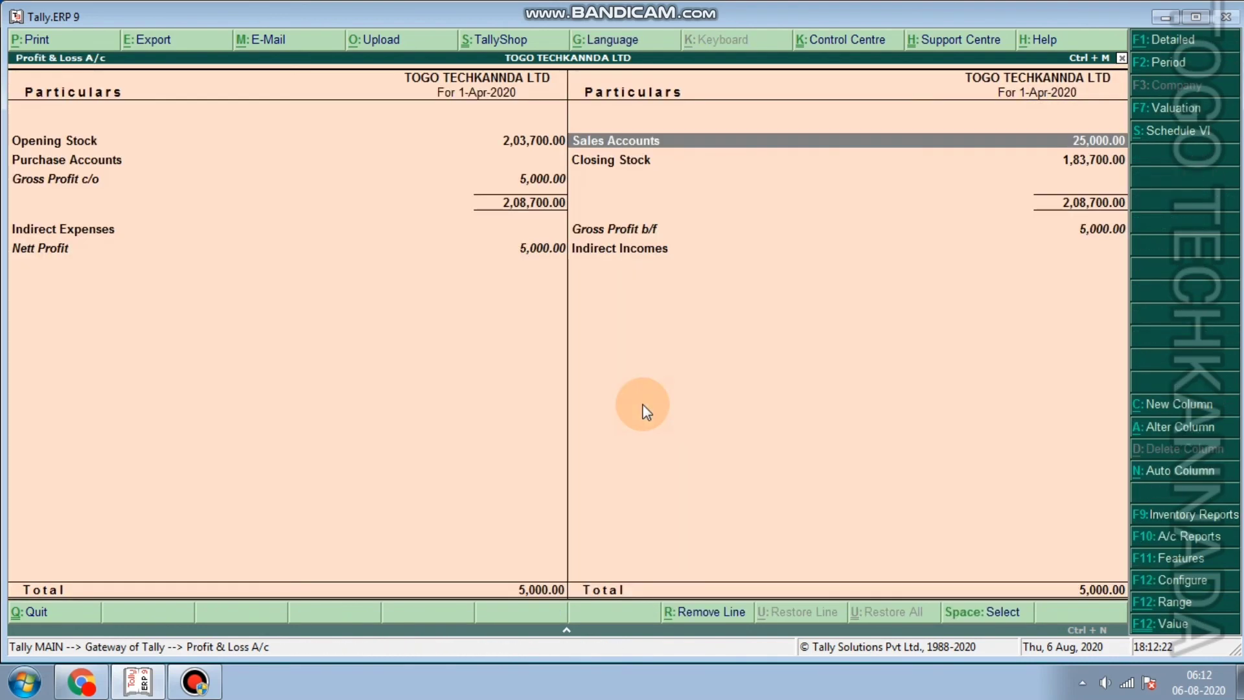
pyautogui.press('Escape')
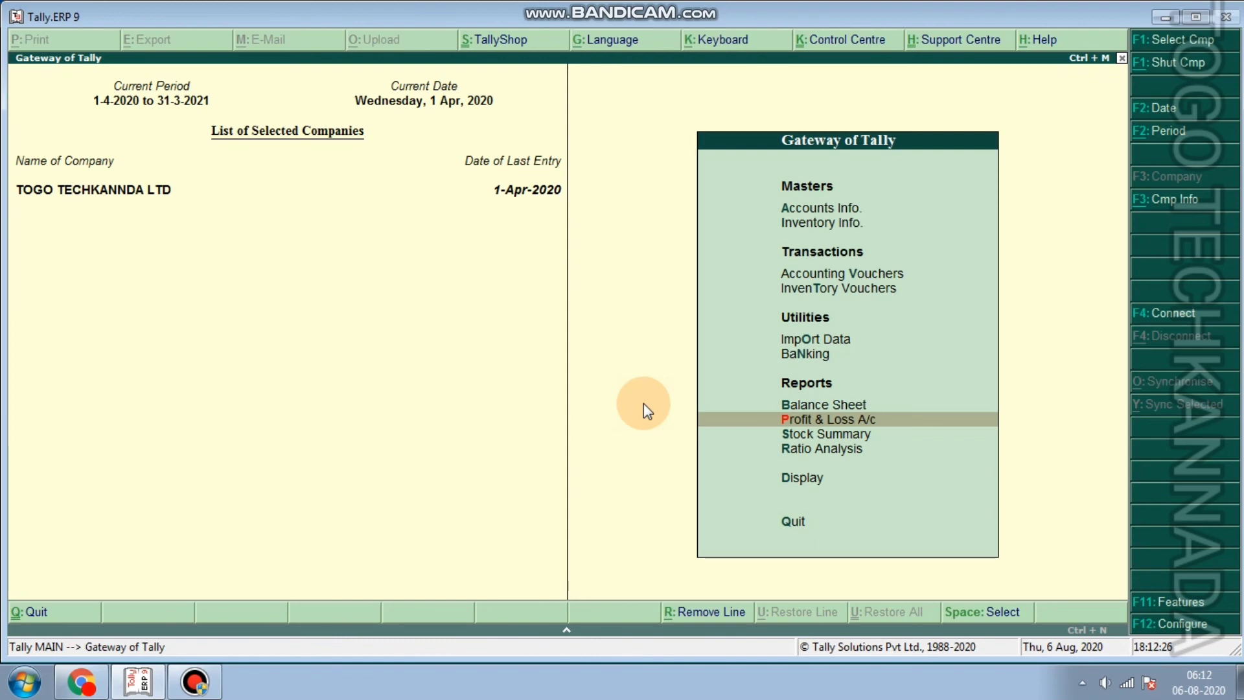
pyautogui.press('Down')
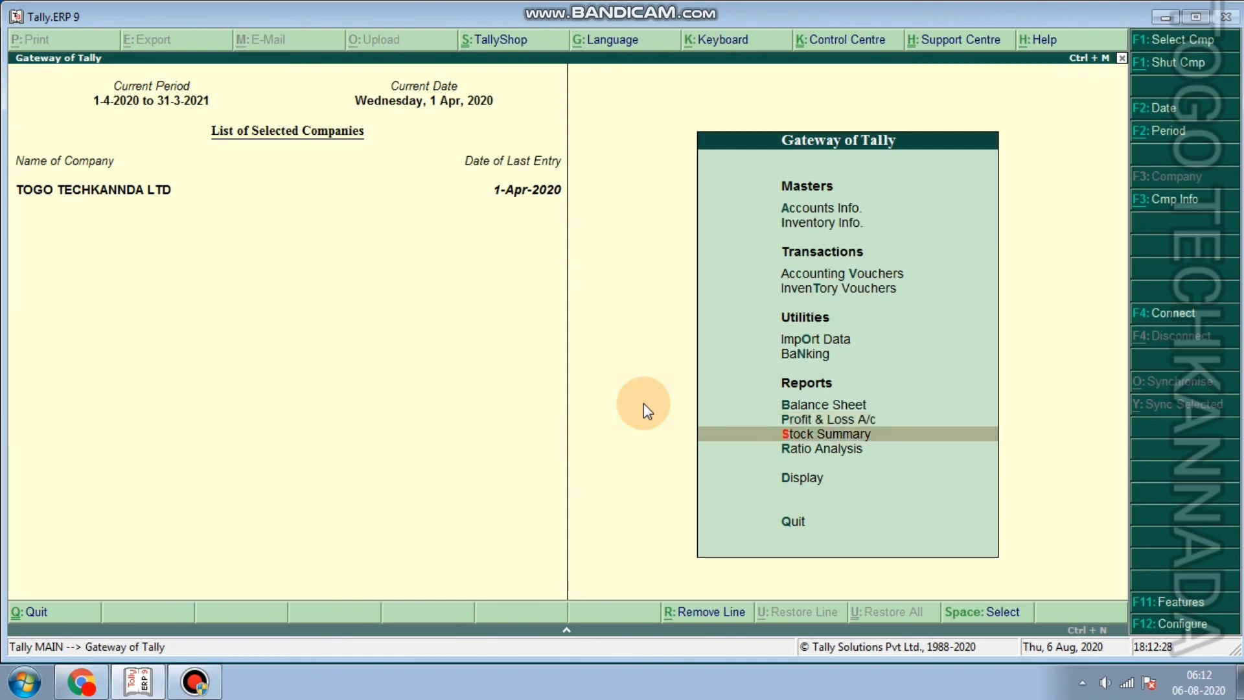
pyautogui.press('Return')
pyautogui.press('Return')
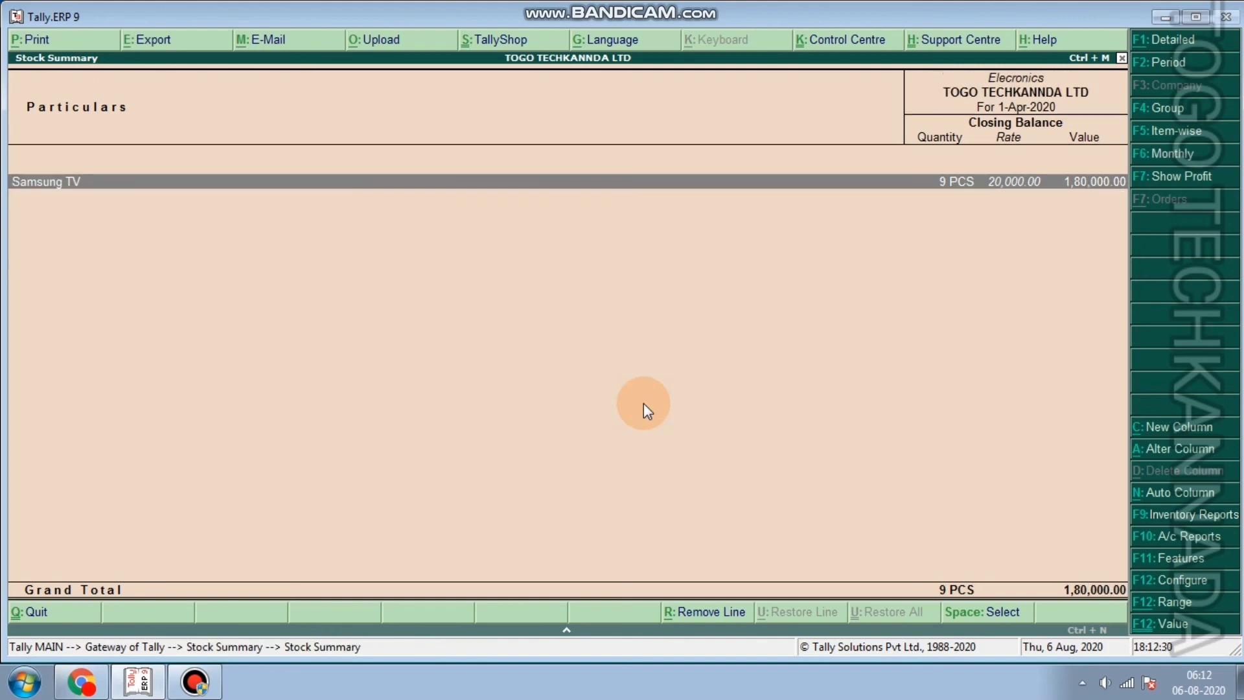
pyautogui.press('Escape')
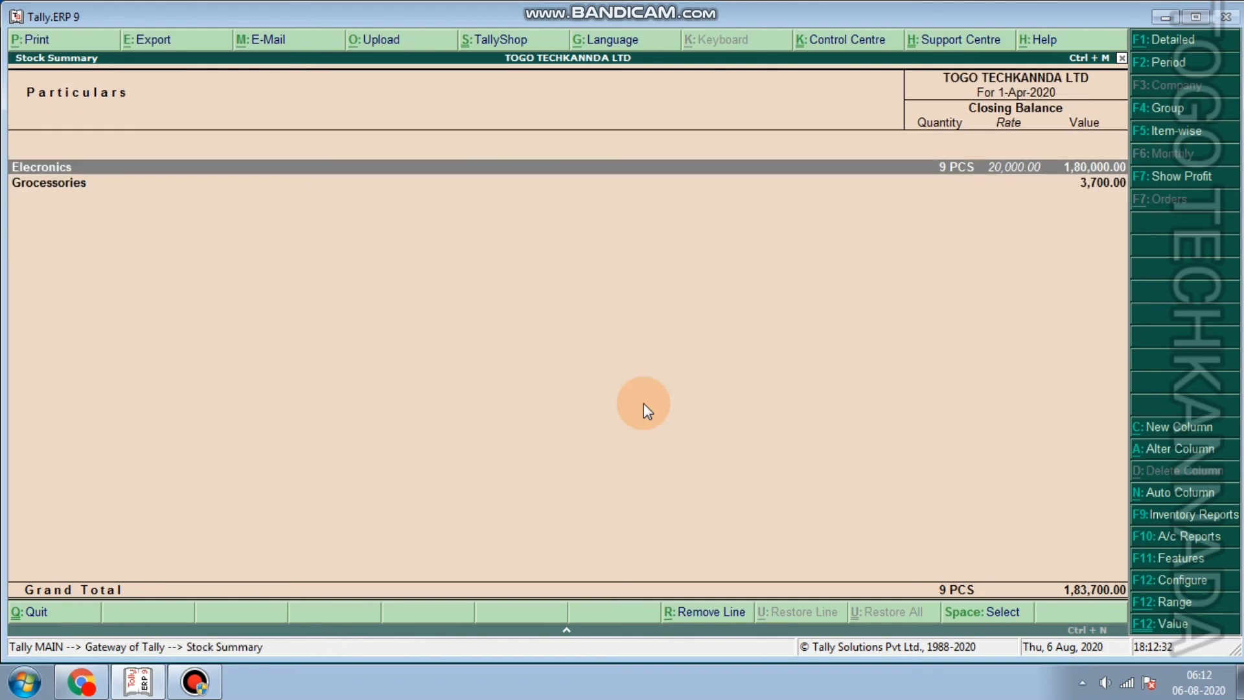
pyautogui.press('Return')
pyautogui.press('Return')
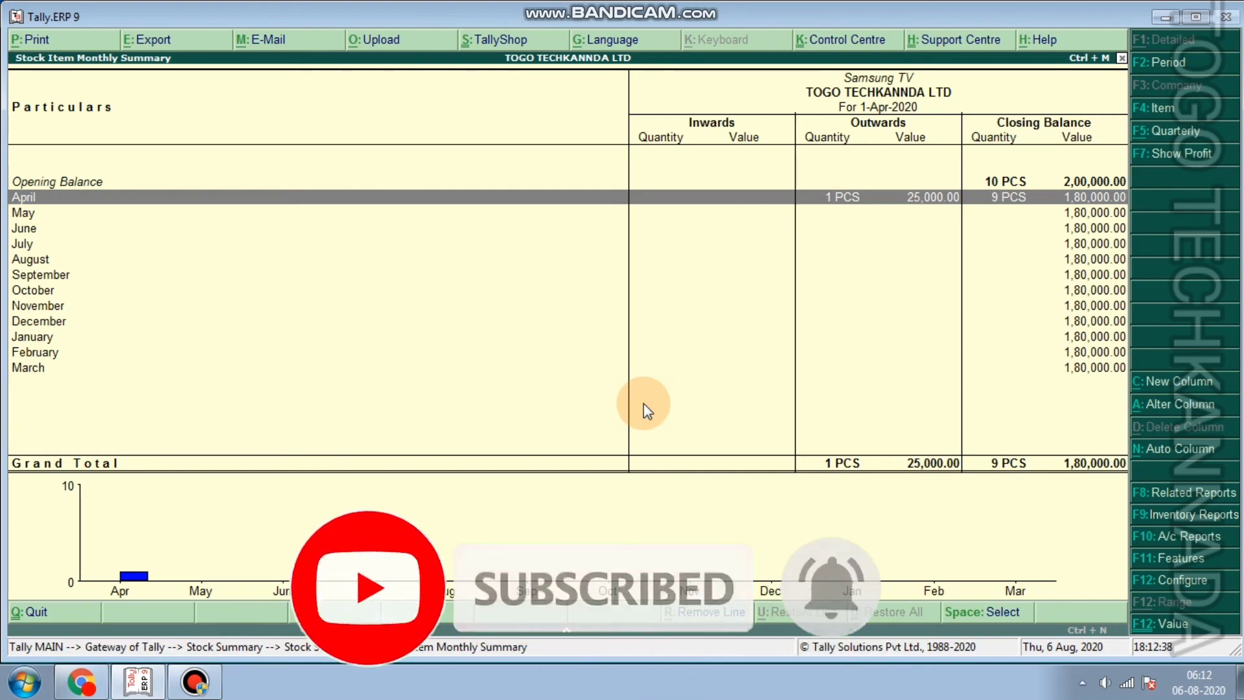
pyautogui.press('Escape')
pyautogui.press('Escape')
pyautogui.press('Escape')
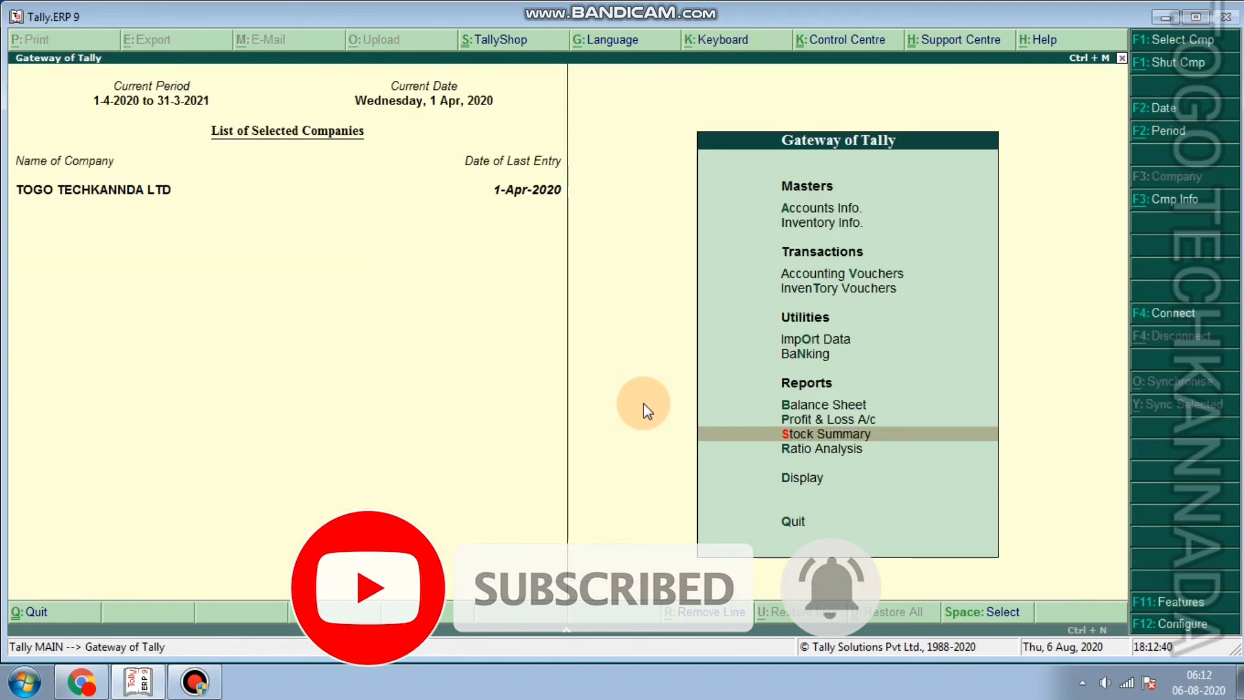